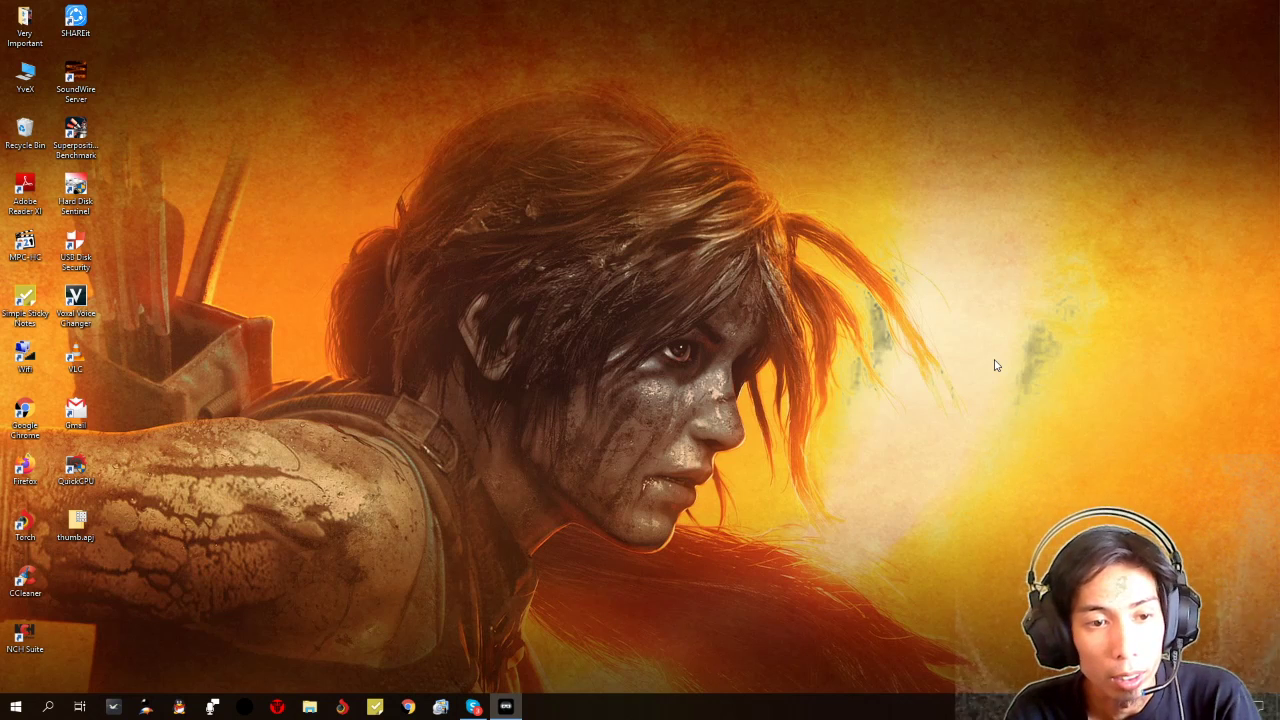
right_click(765, 375)
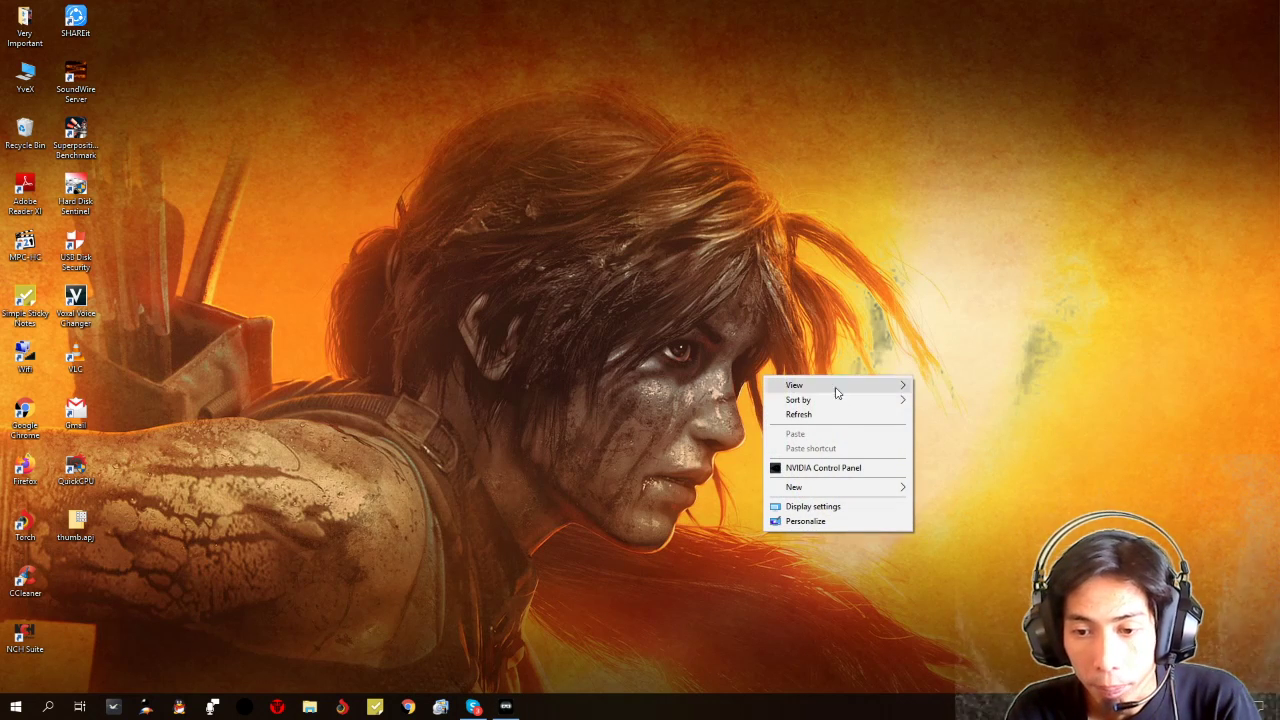
click(846, 414)
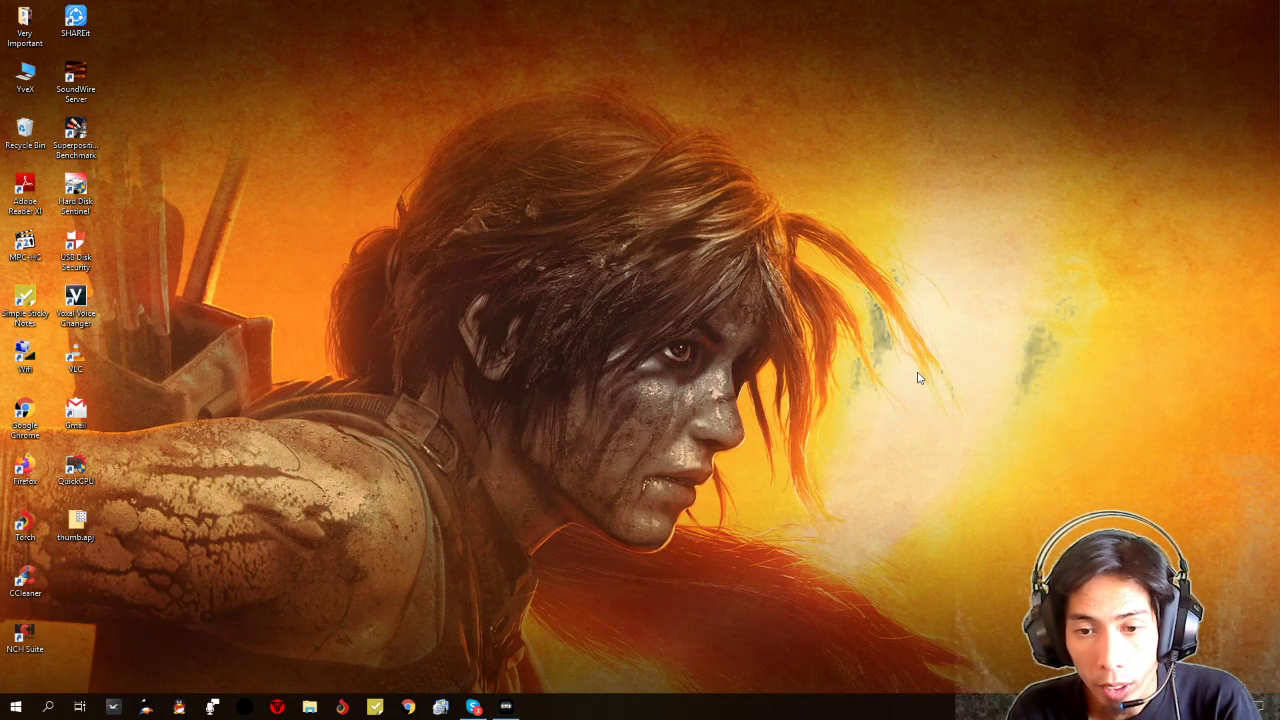
right_click(888, 320)
click(915, 360)
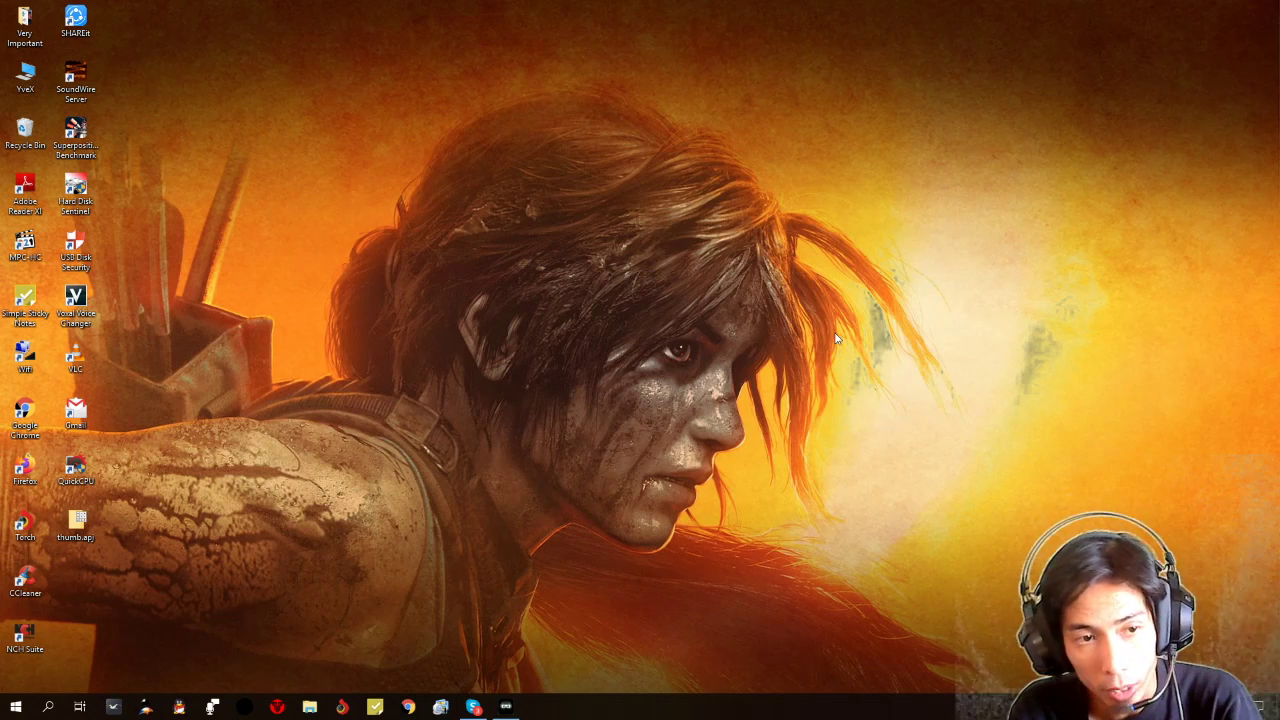
right_click(687, 177)
click(771, 218)
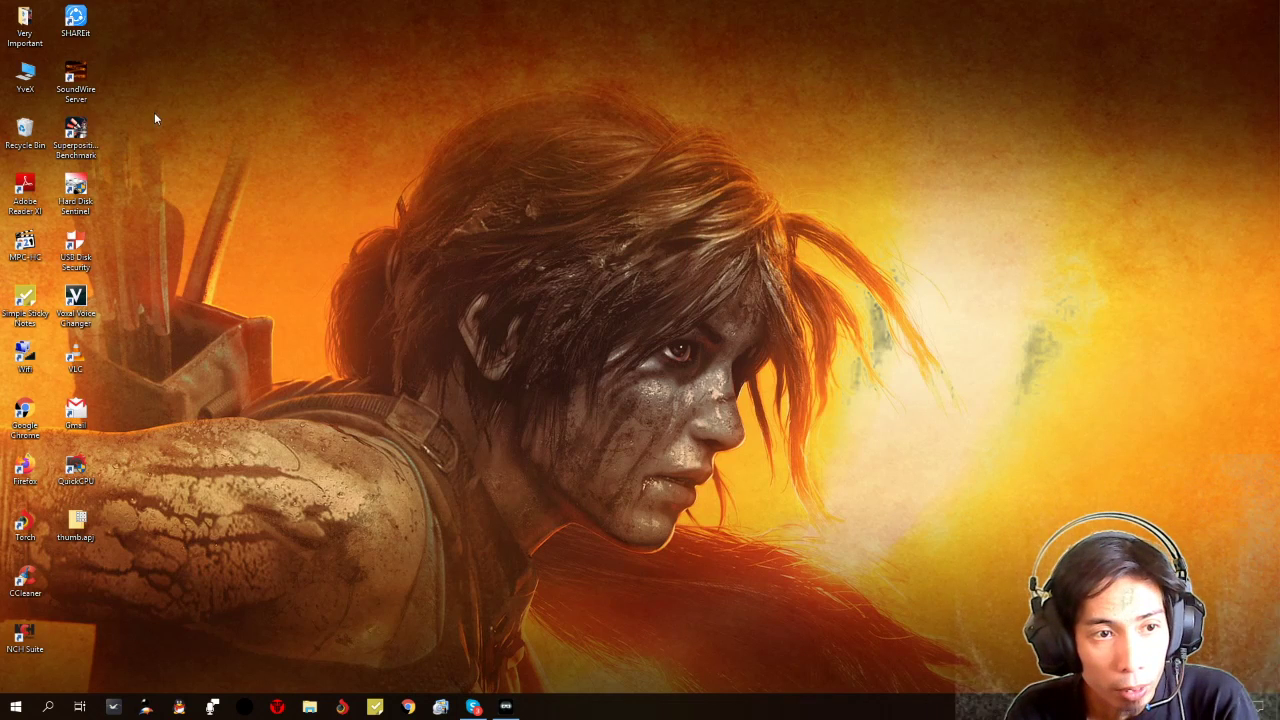
- Open the Virtual Memory settings through this computer's advanced system properties and its performance options
right_click(23, 95)
click(70, 250)
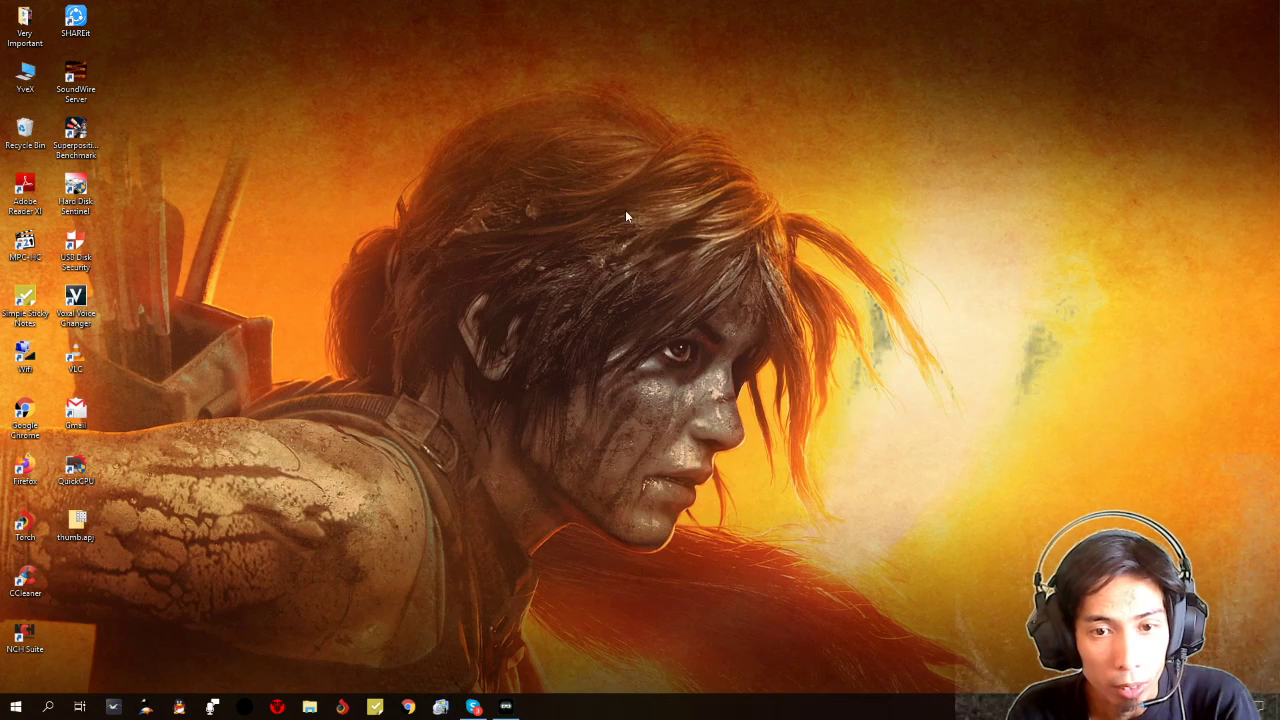
click(104, 137)
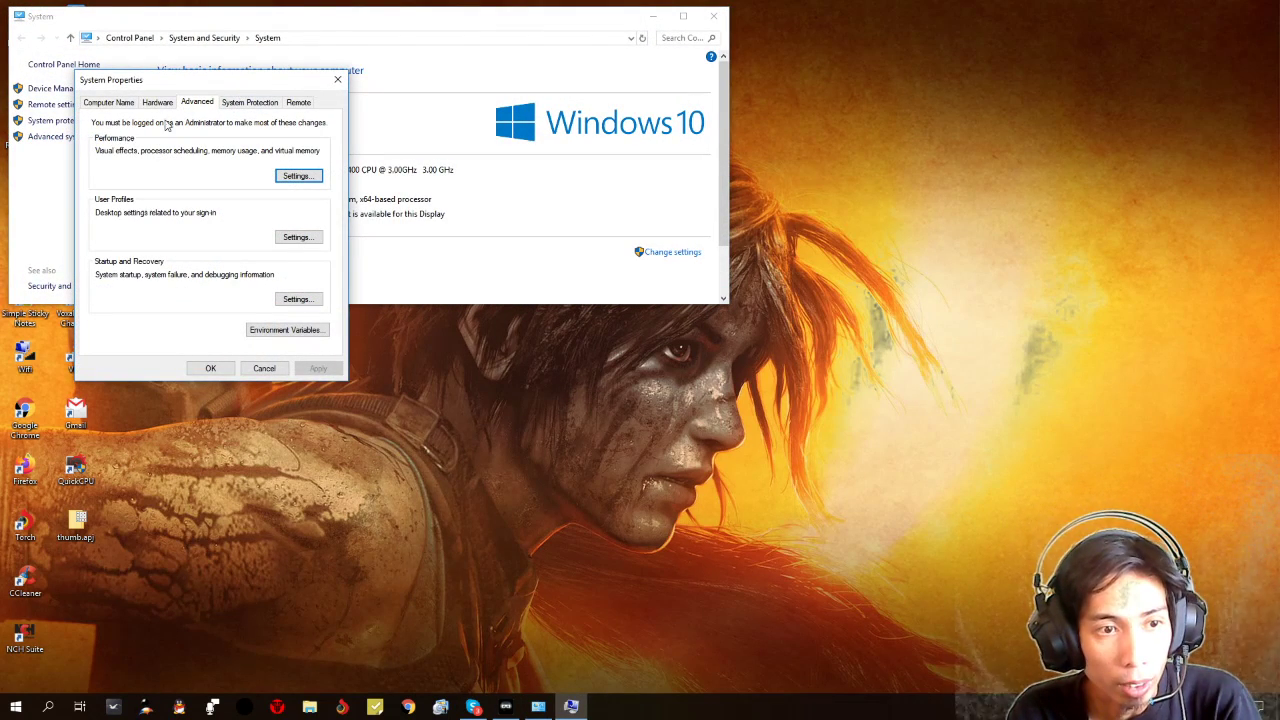
click(298, 176)
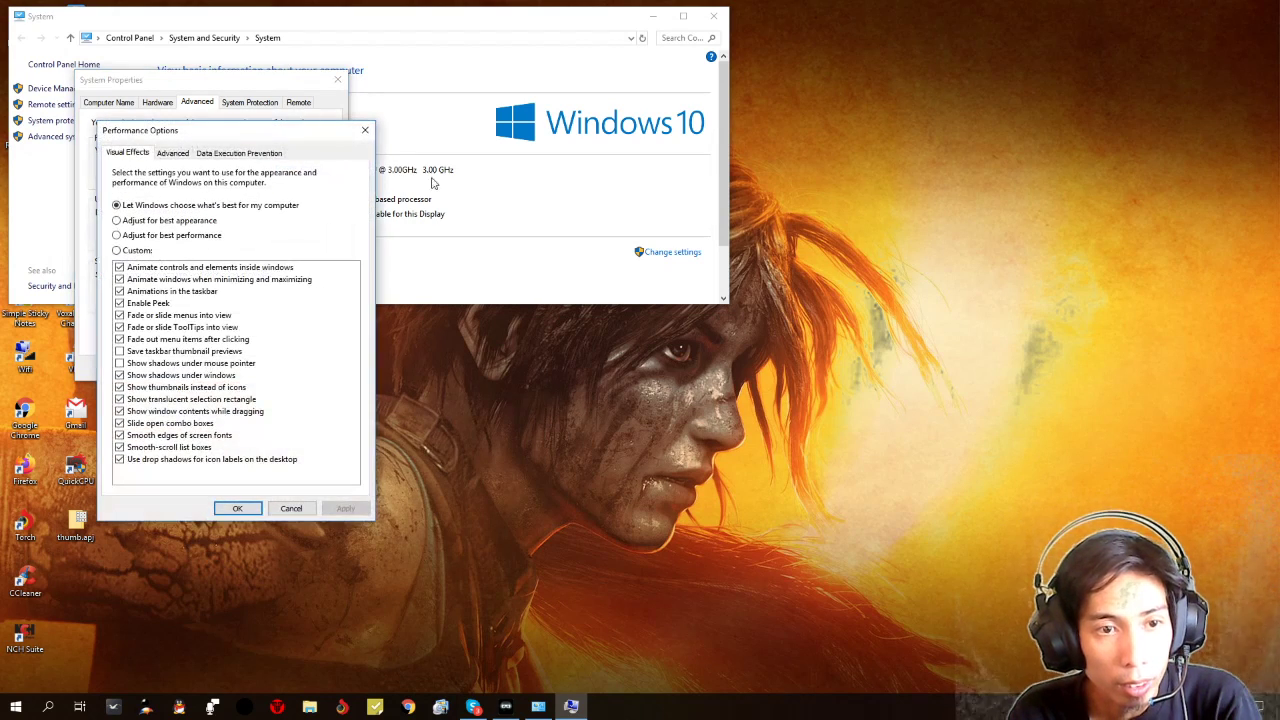
click(174, 153)
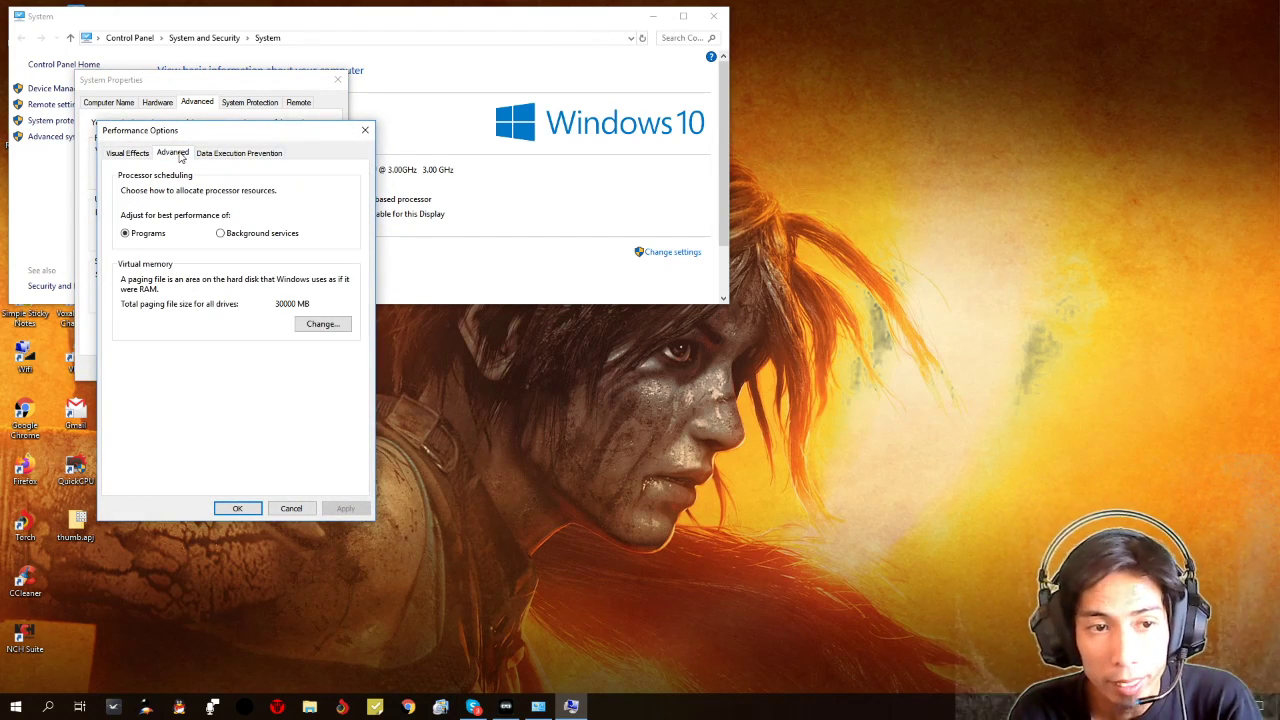
click(321, 324)
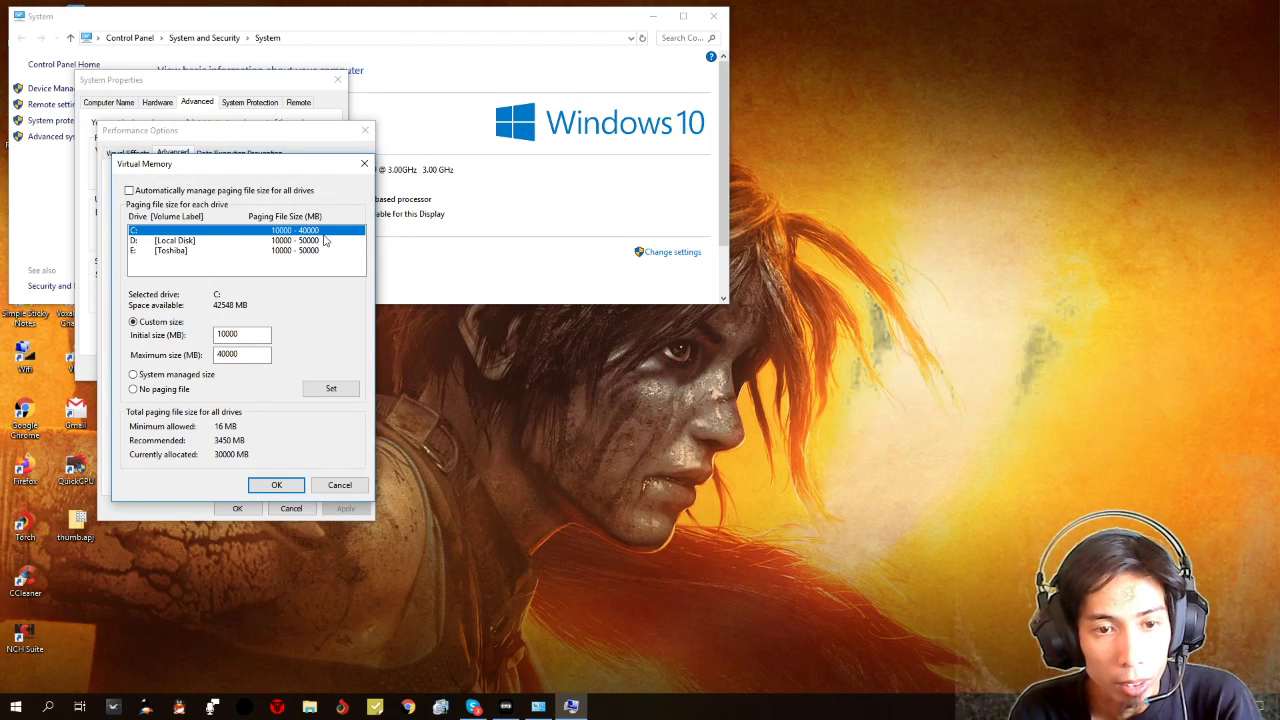
- Examine the custom initial and maximum paging file sizes set for drives C:, D: and E:
drag(251, 334, 201, 334)
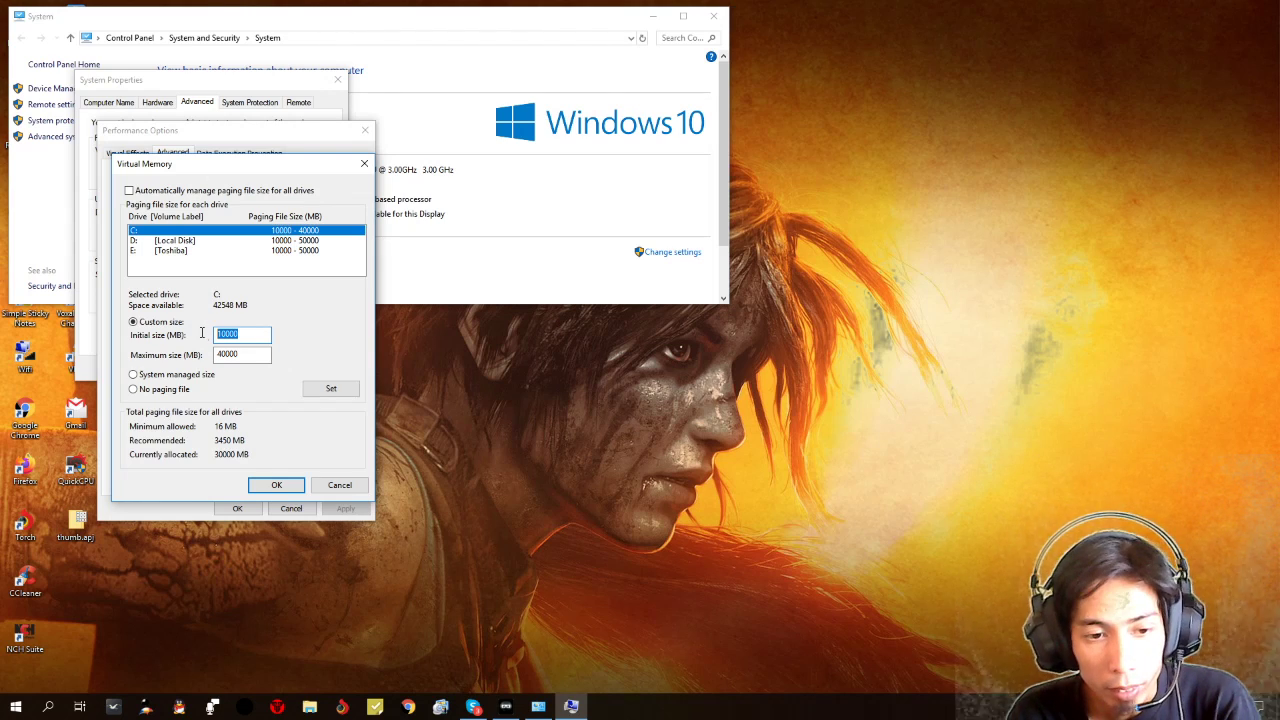
click(253, 355)
drag(250, 334, 195, 356)
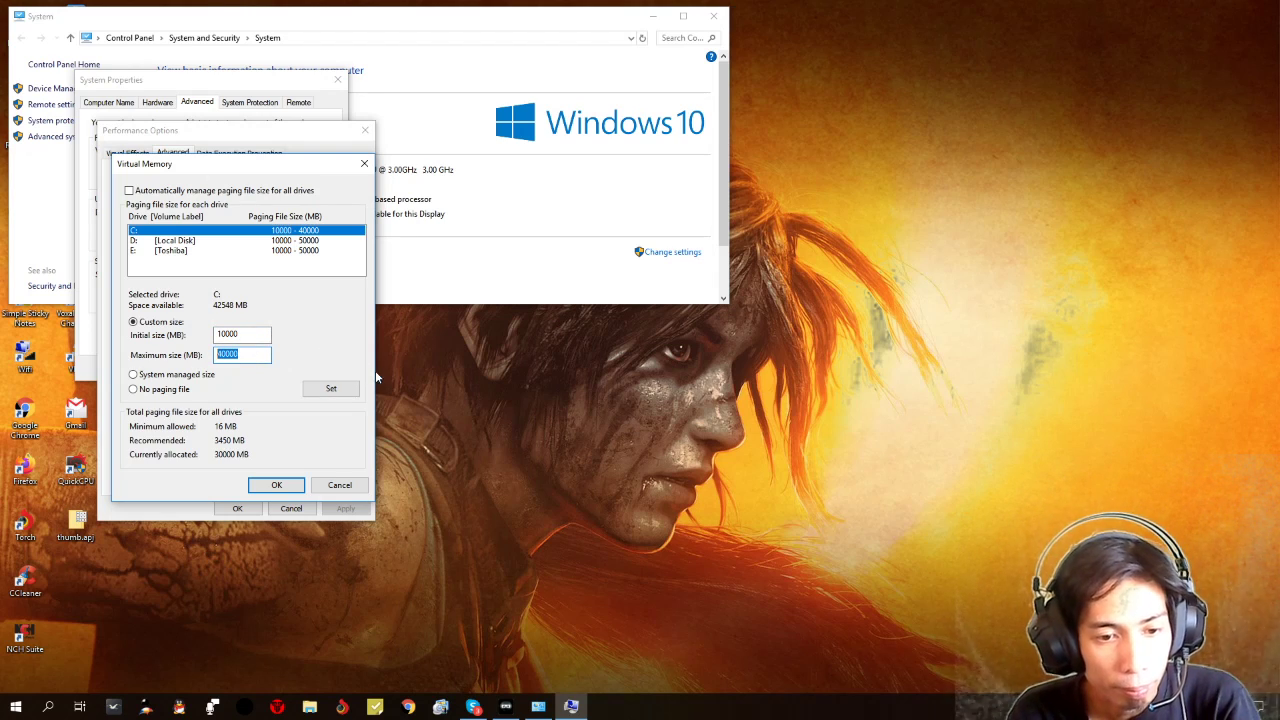
click(188, 243)
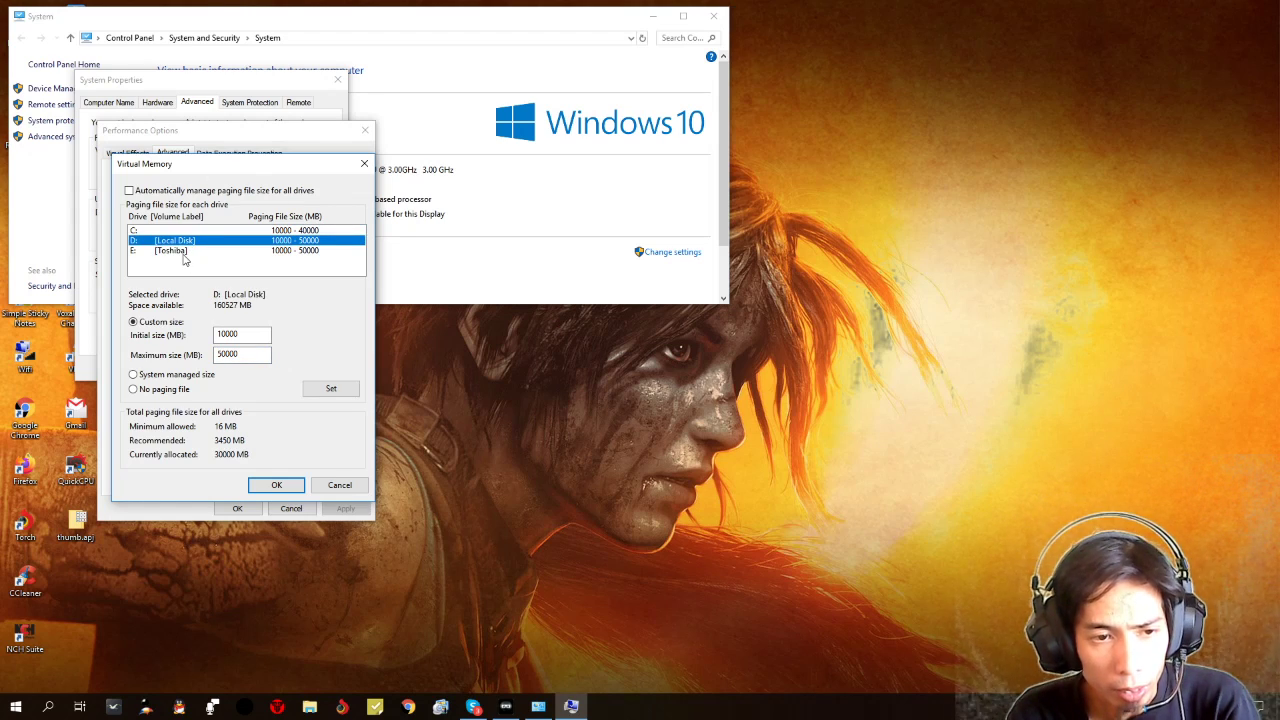
click(181, 251)
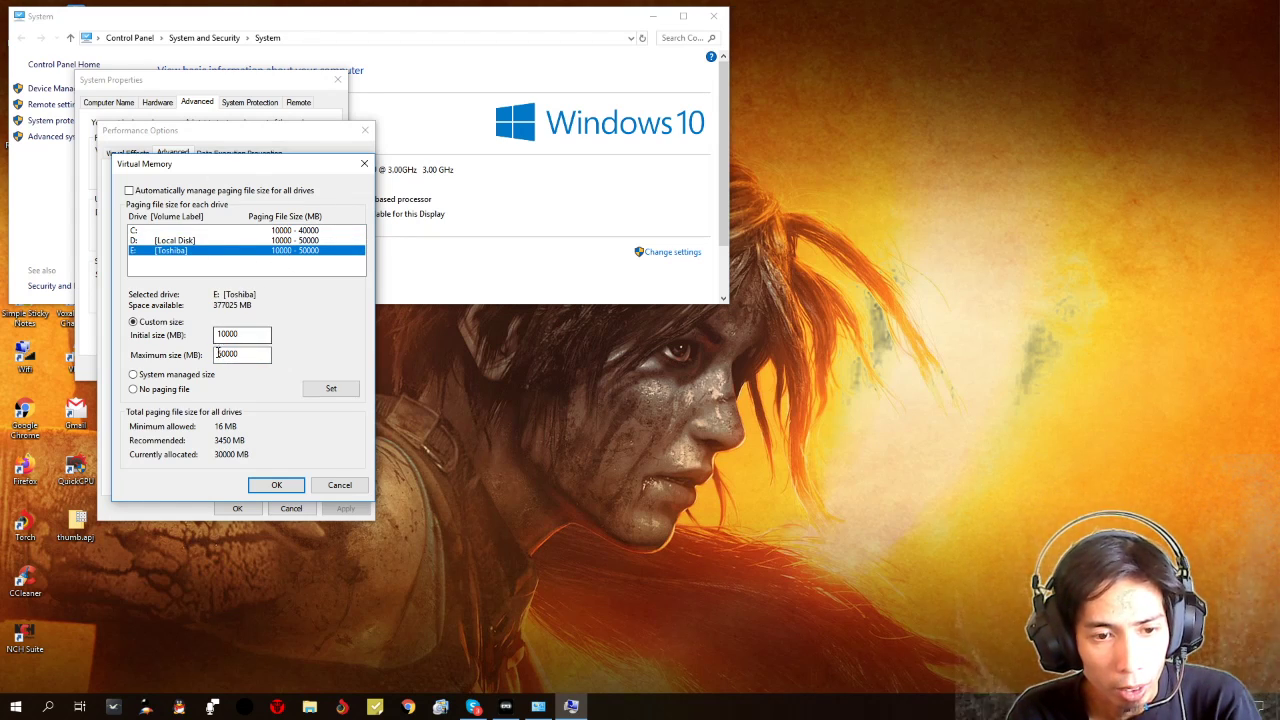
click(221, 241)
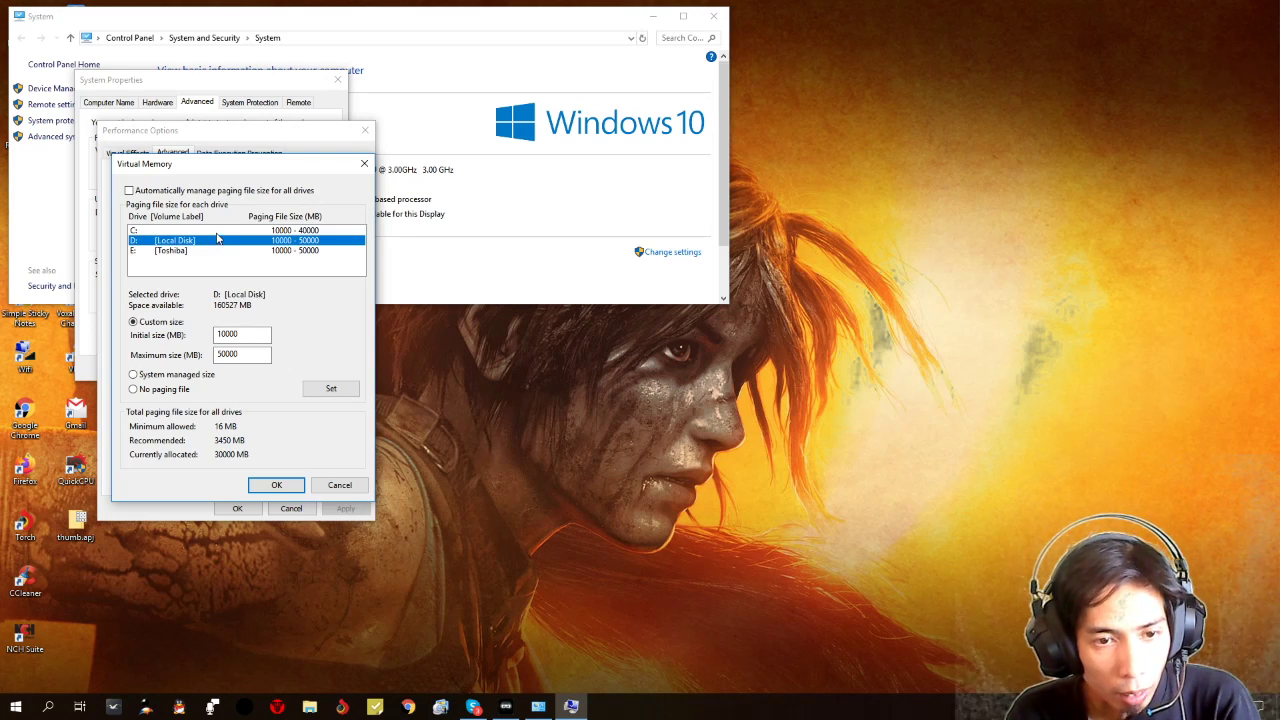
click(221, 231)
click(216, 241)
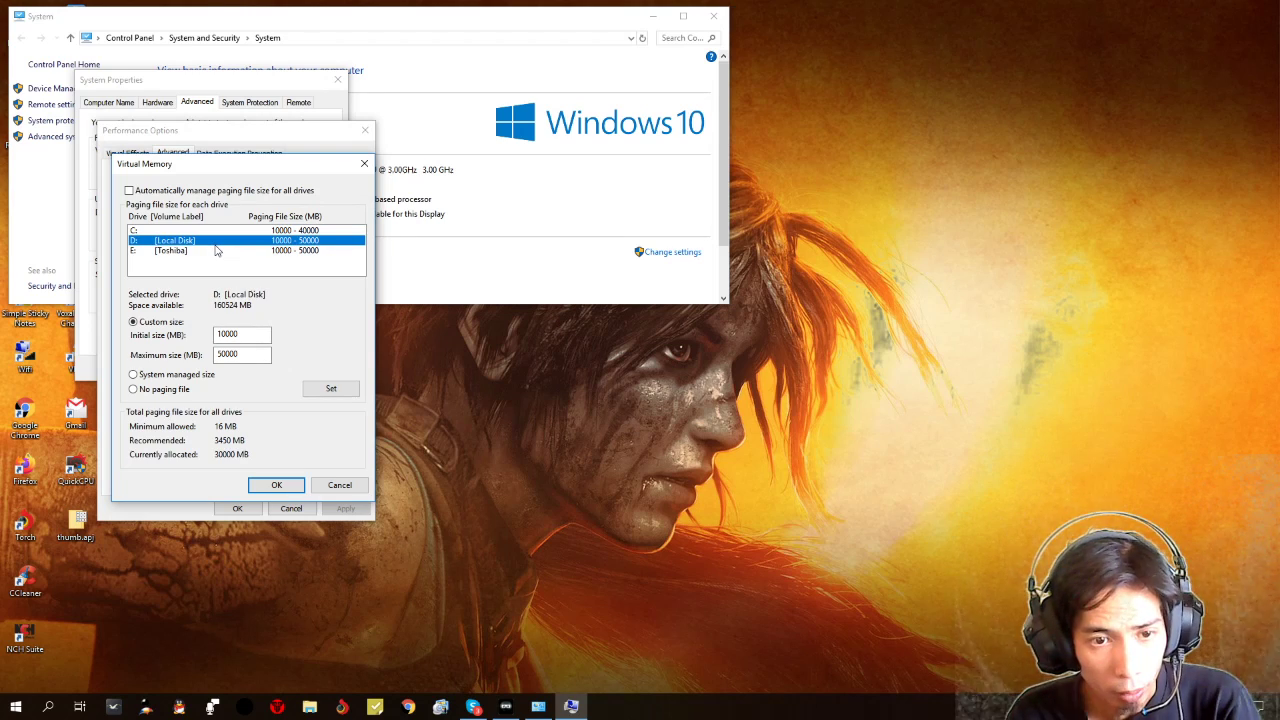
click(219, 251)
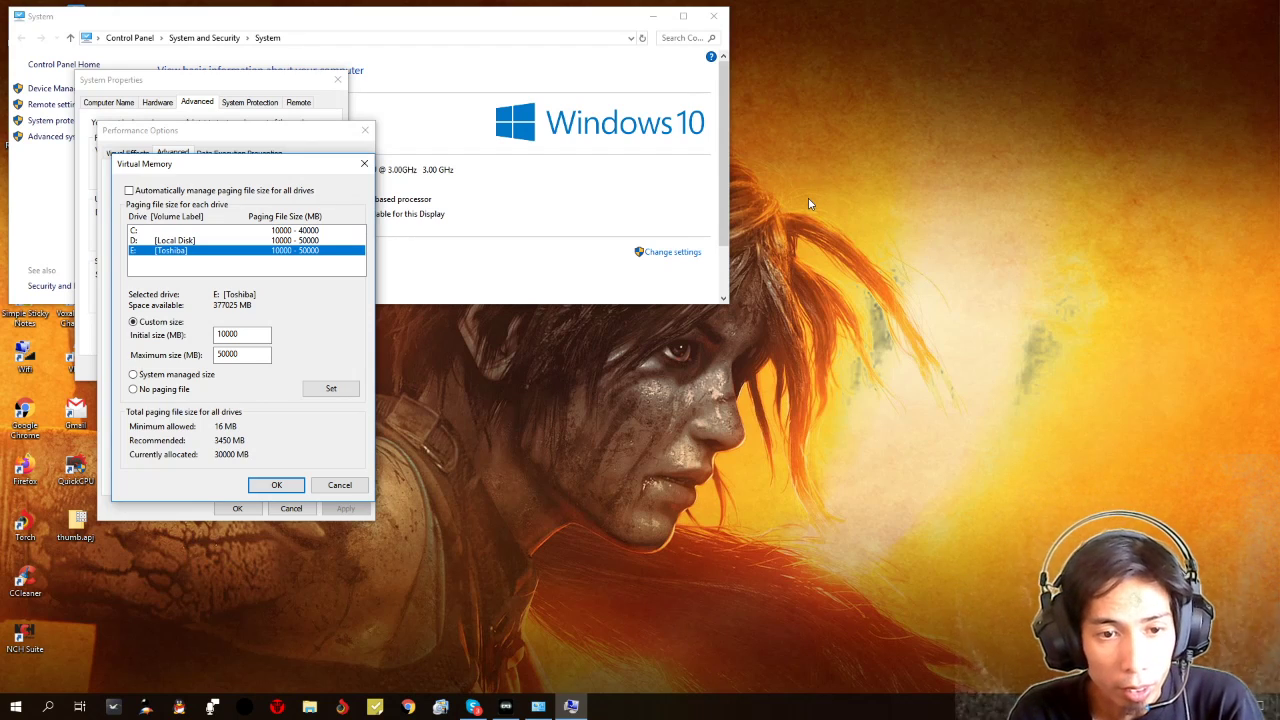
- Confirm the virtual memory and performance options, close the system windows and refresh the desktop
click(272, 486)
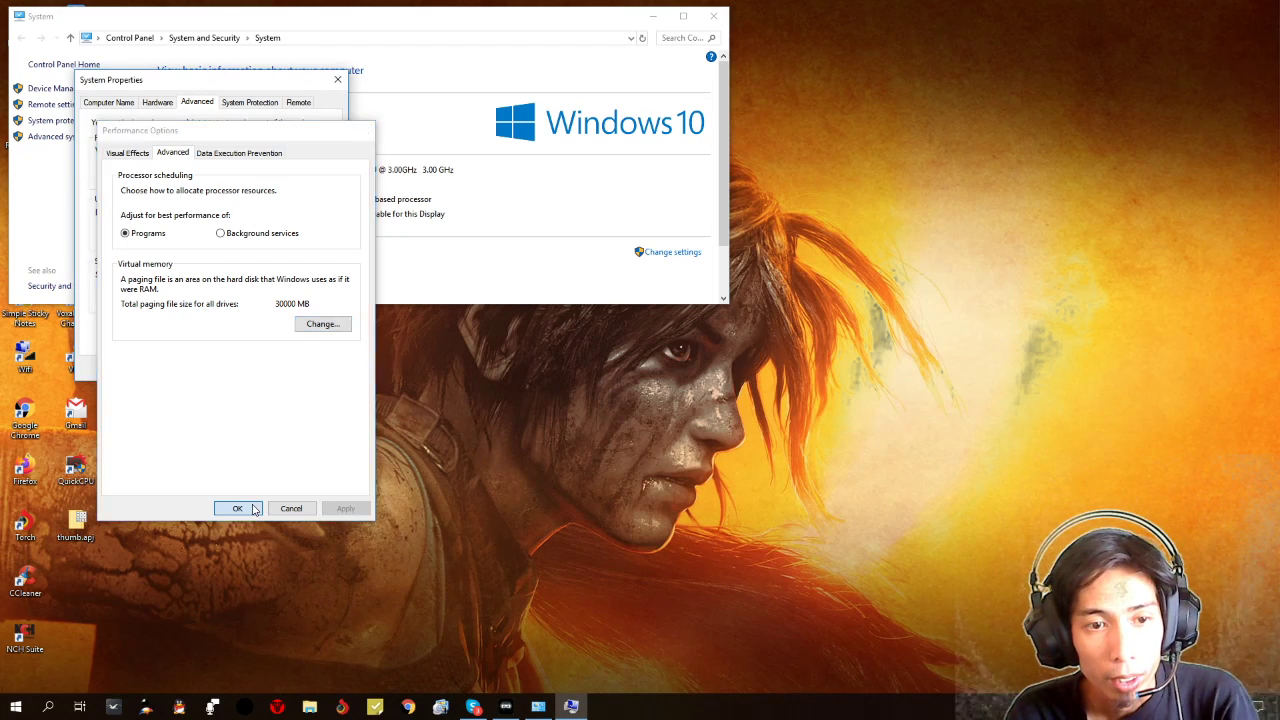
click(254, 510)
click(338, 80)
click(713, 17)
right_click(756, 223)
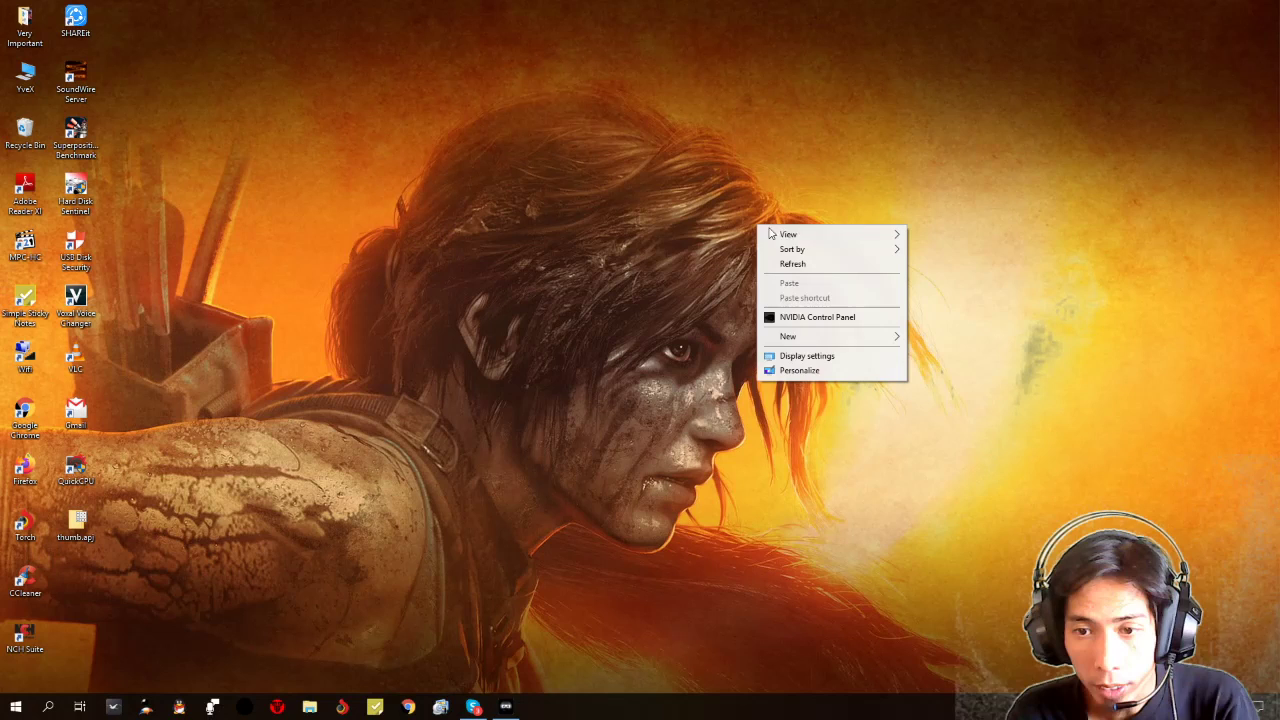
click(789, 260)
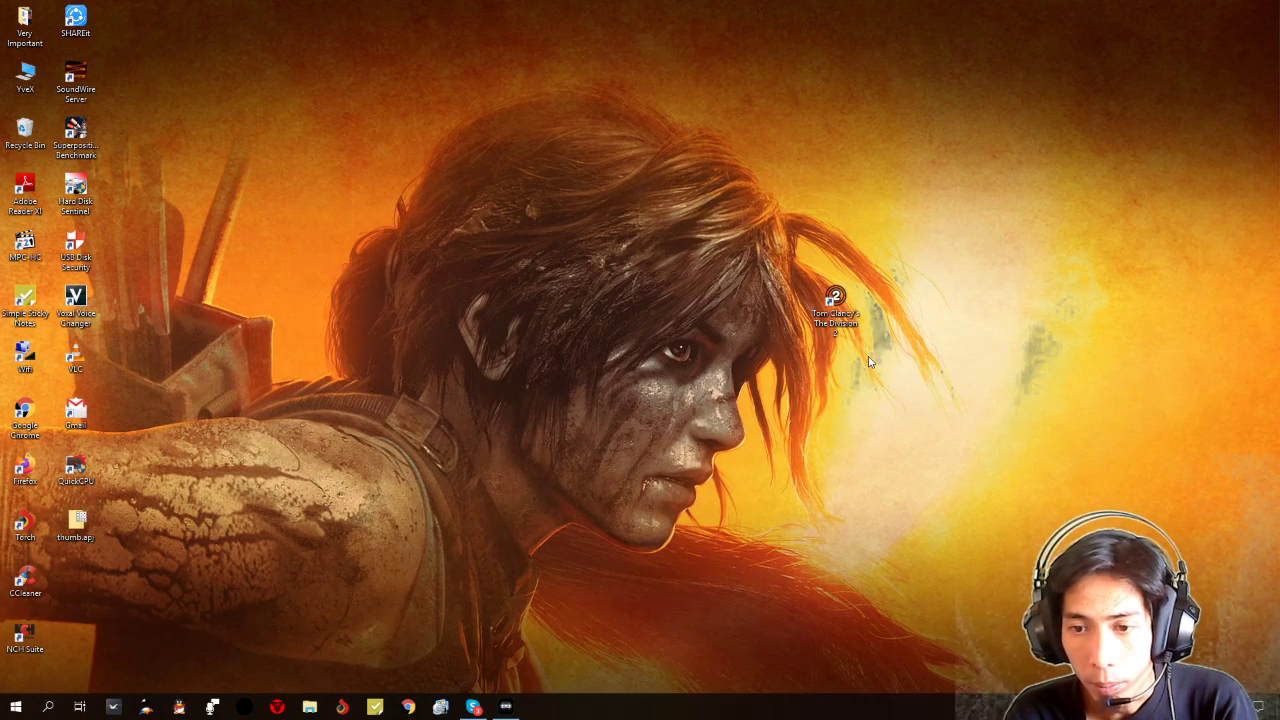
- Inspect the properties of the Tom Clancy's The Division 2 desktop shortcut and close them
right_click(830, 320)
click(642, 324)
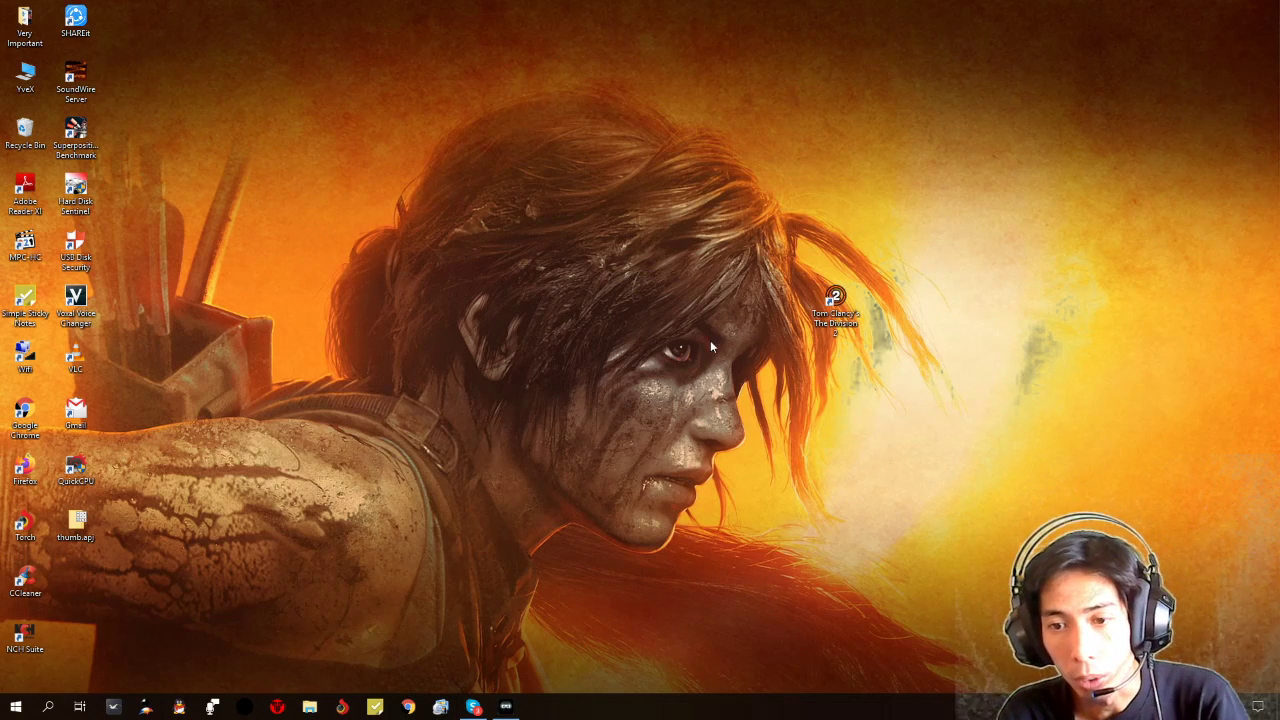
right_click(838, 323)
click(889, 506)
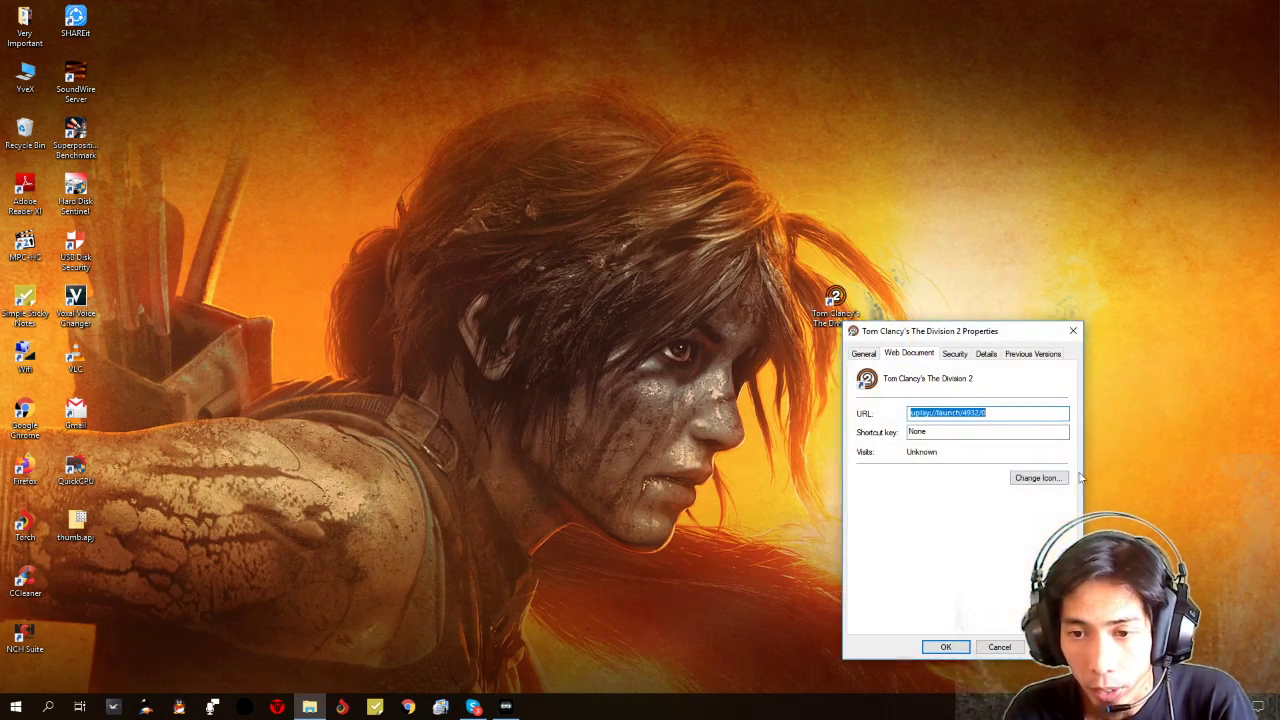
click(1069, 329)
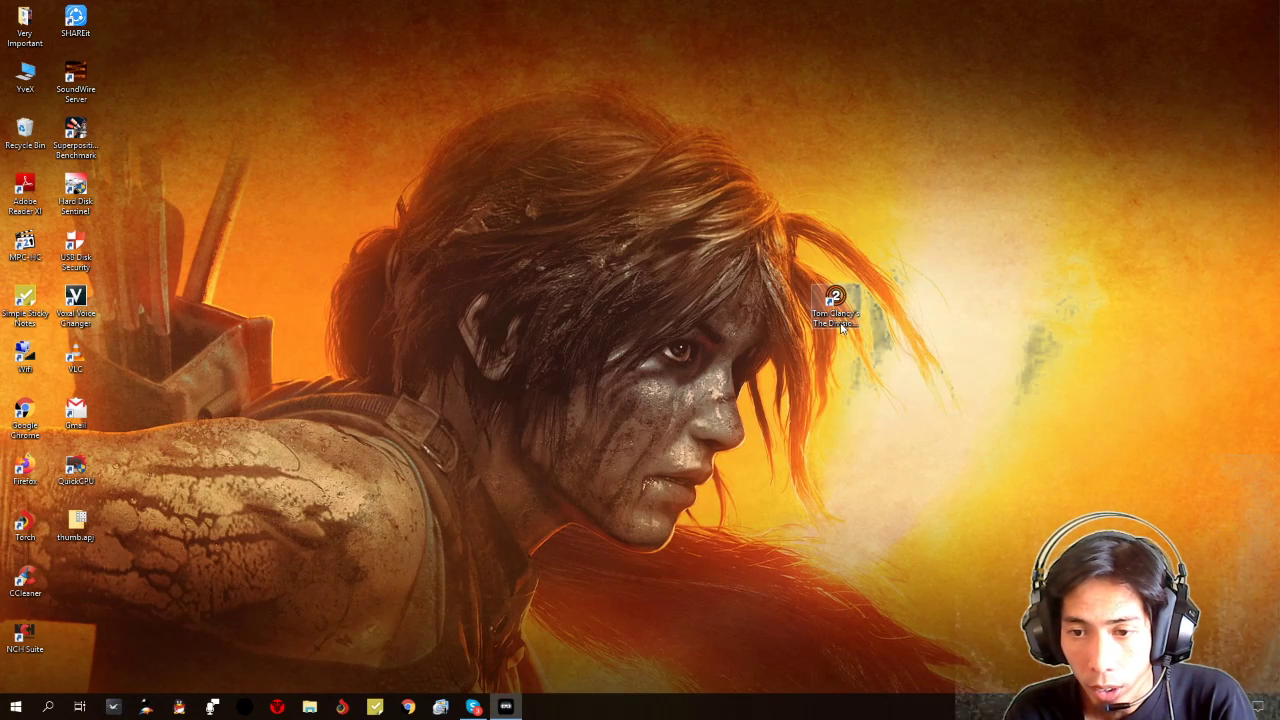
- Check the Web Document properties of The Division 2 shortcut once more, then dismiss the dialog
right_click(841, 328)
click(882, 507)
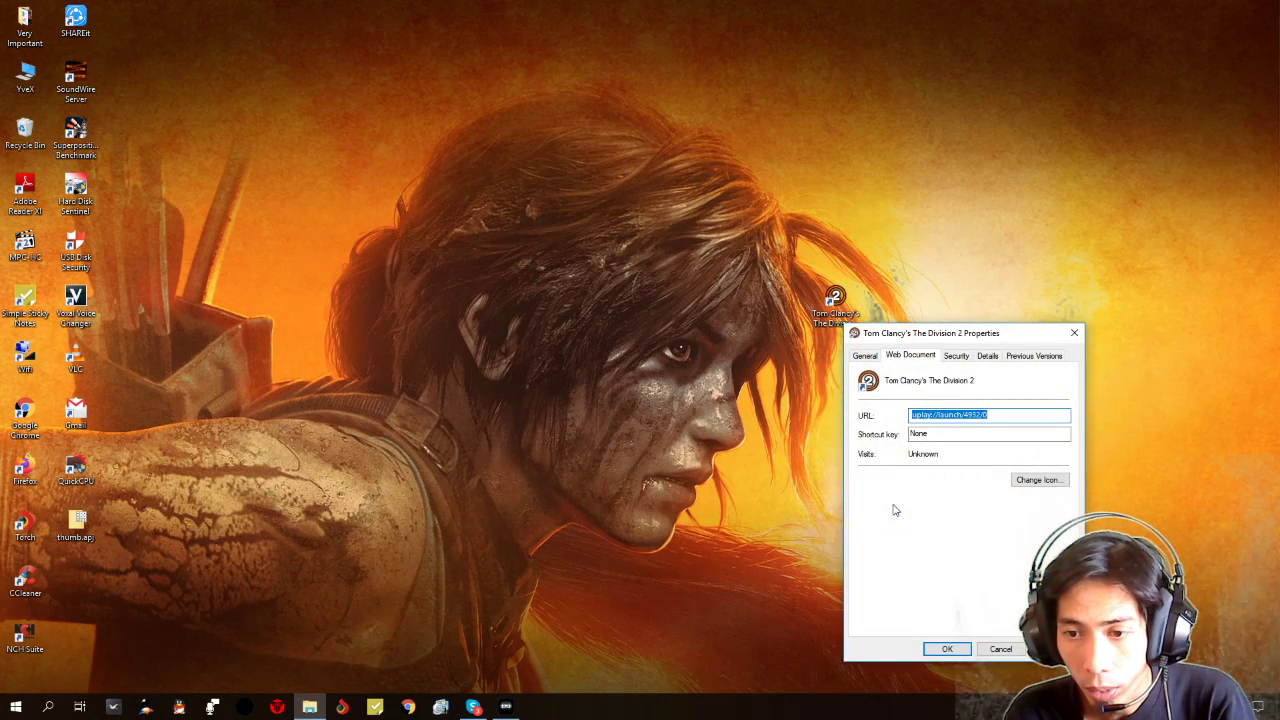
right_click(510, 240)
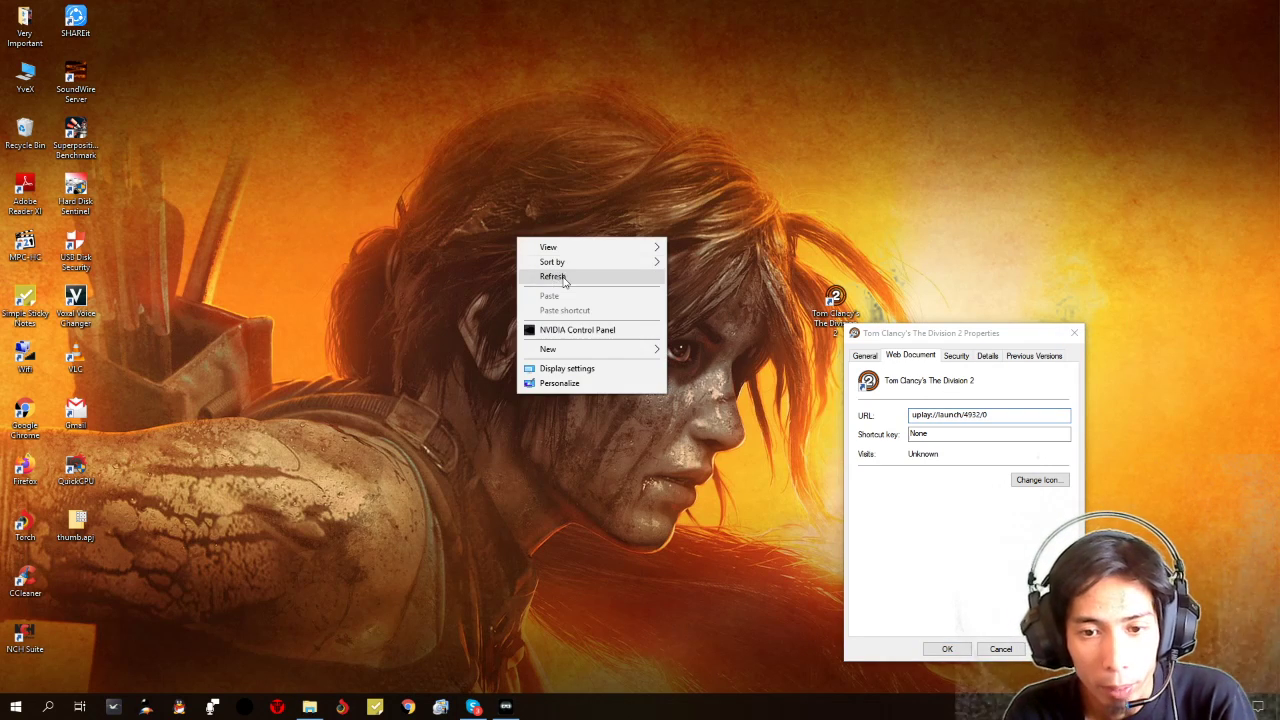
click(553, 278)
click(313, 707)
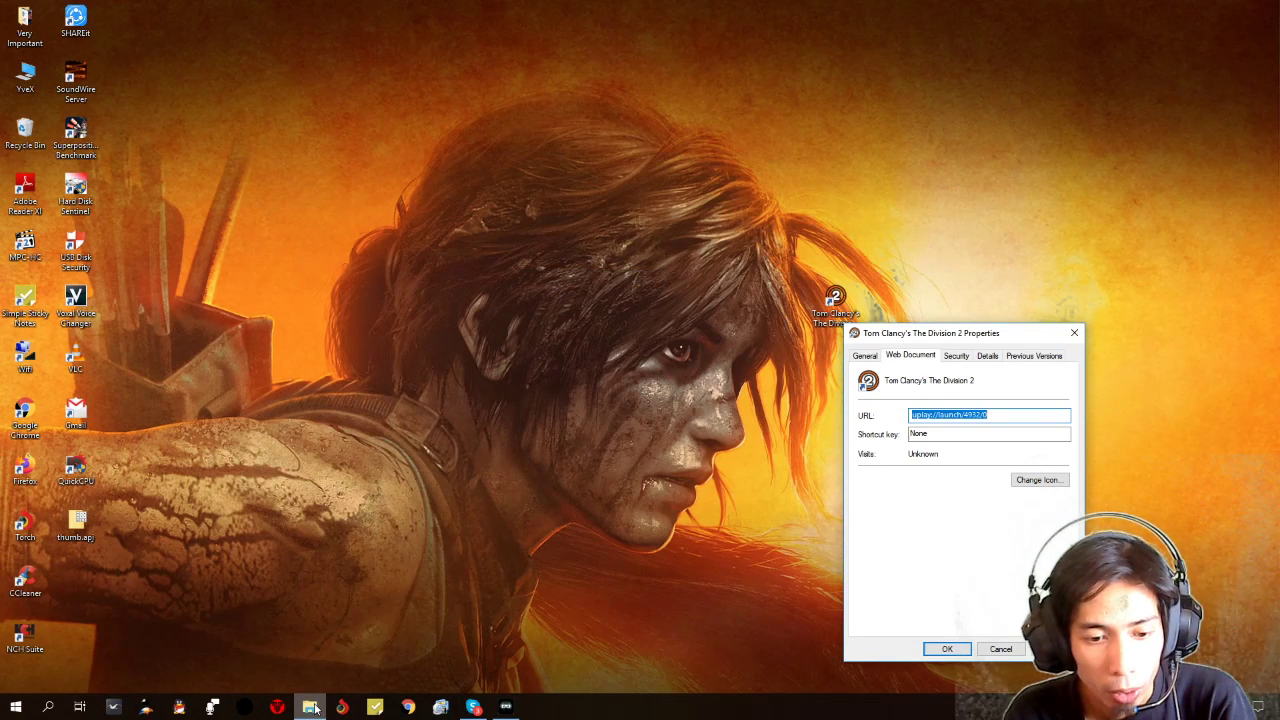
click(313, 707)
click(313, 707)
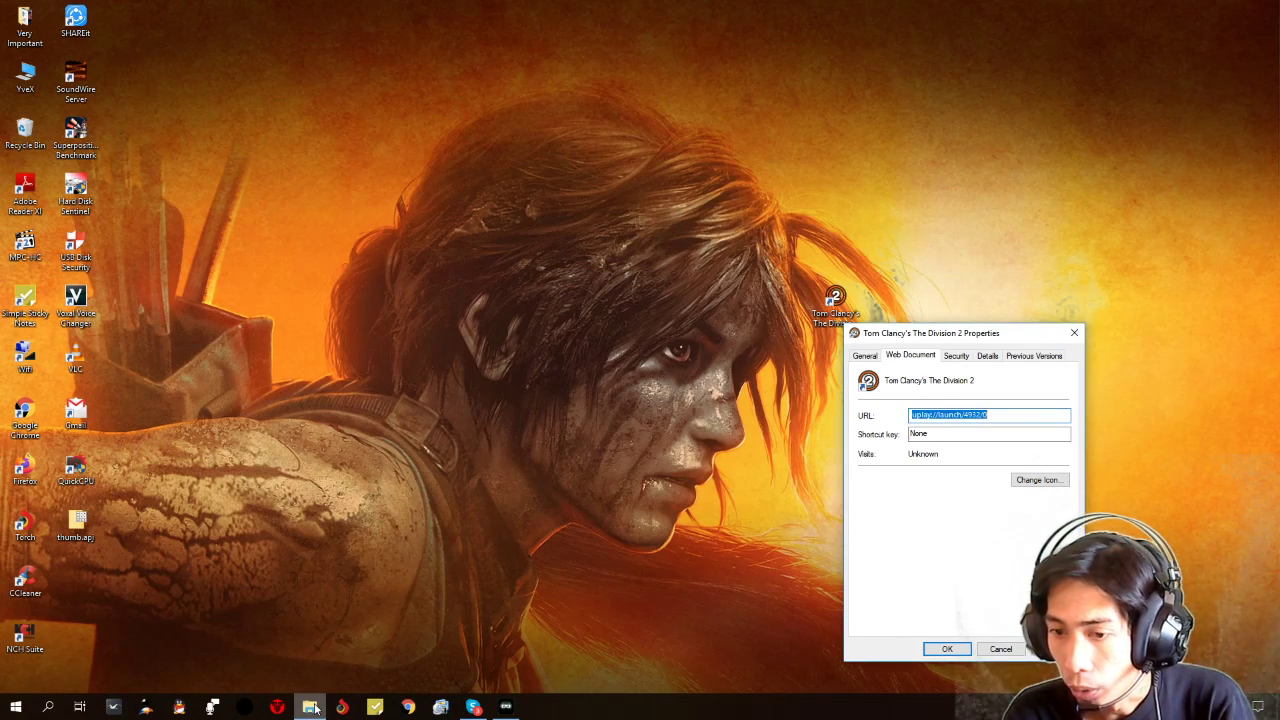
click(1074, 332)
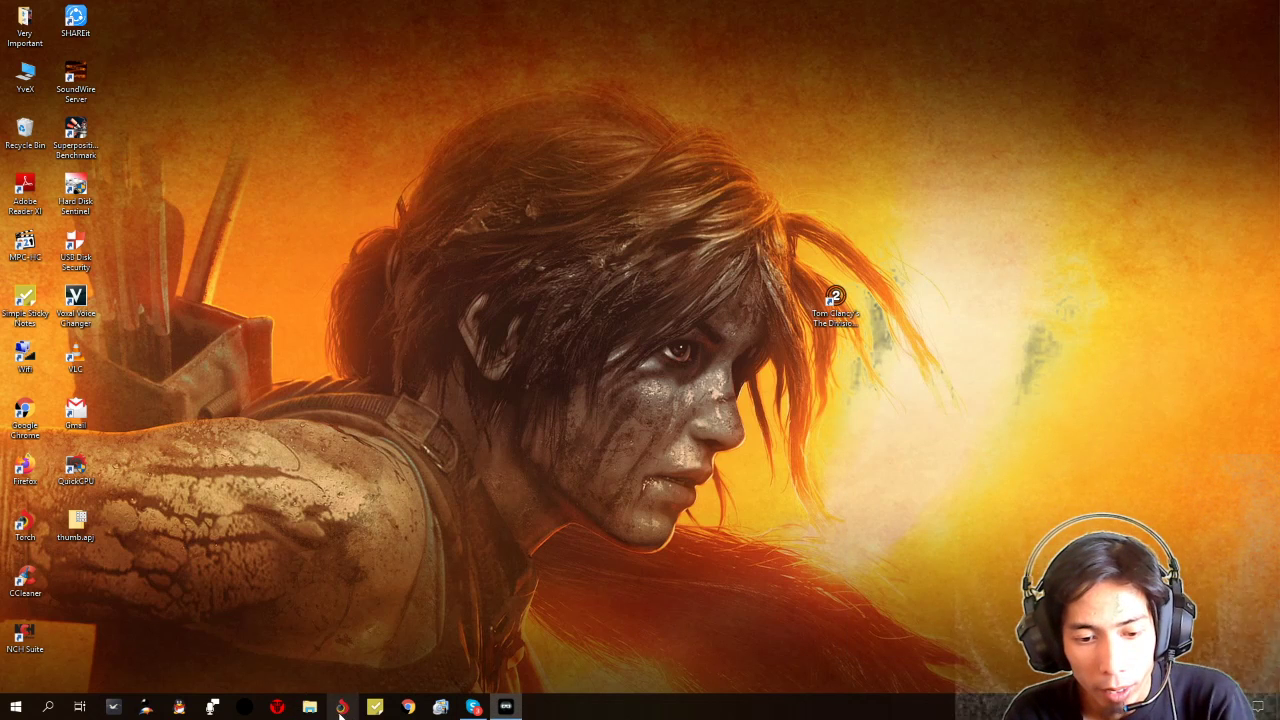
- Browse in File Explorer to the game's install folder, D:\Pc Games\Division 2\Tom Clancy's The Division 2
click(310, 707)
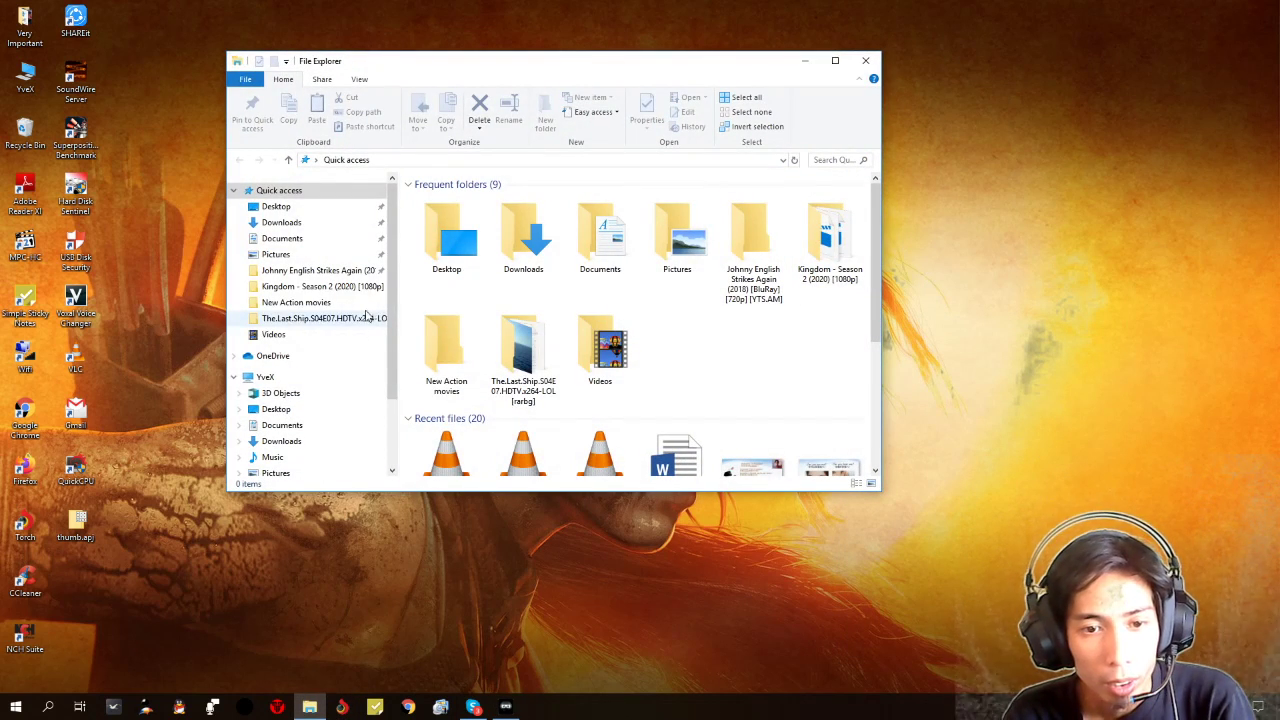
scroll(313, 430, down, 2)
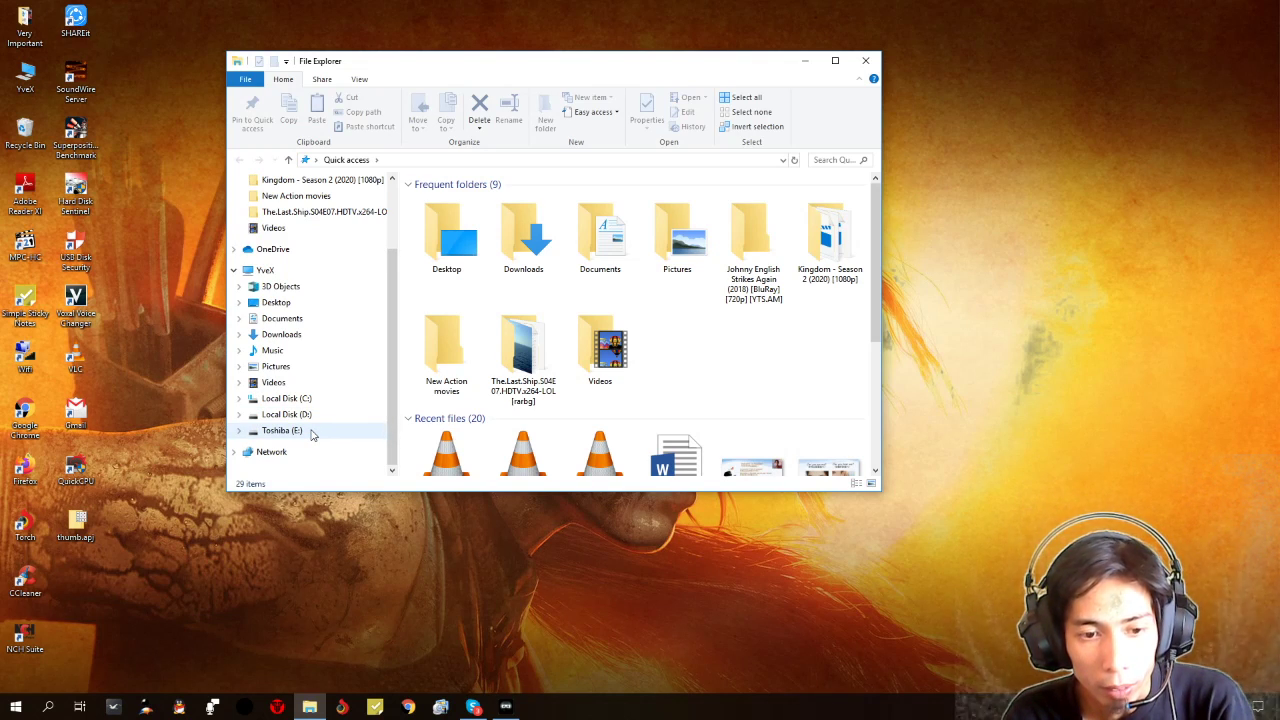
click(300, 414)
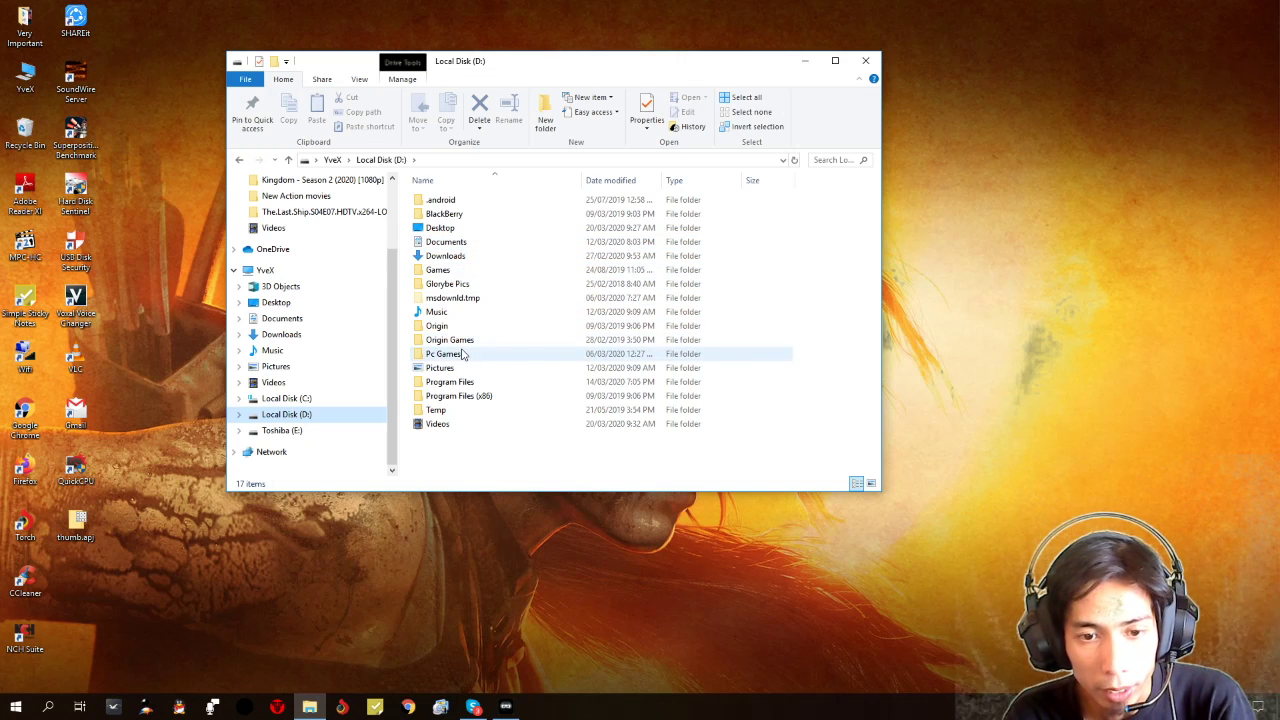
double_click(463, 354)
double_click(447, 232)
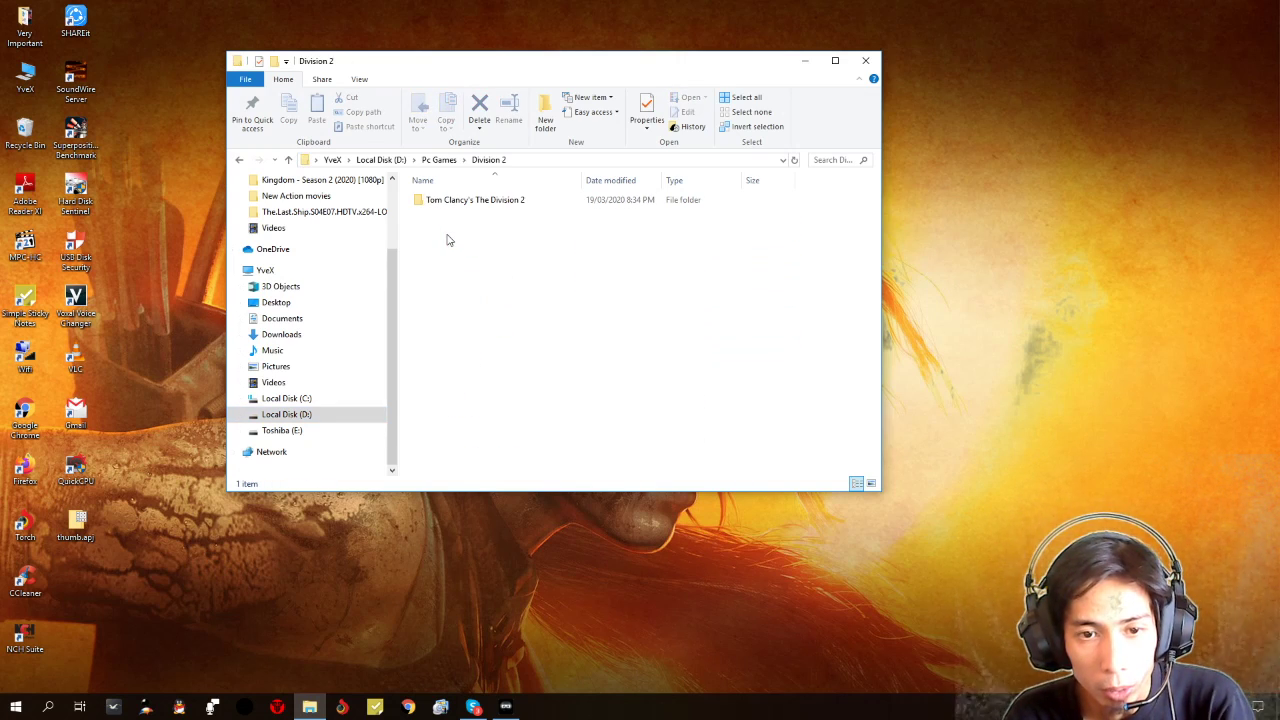
double_click(472, 204)
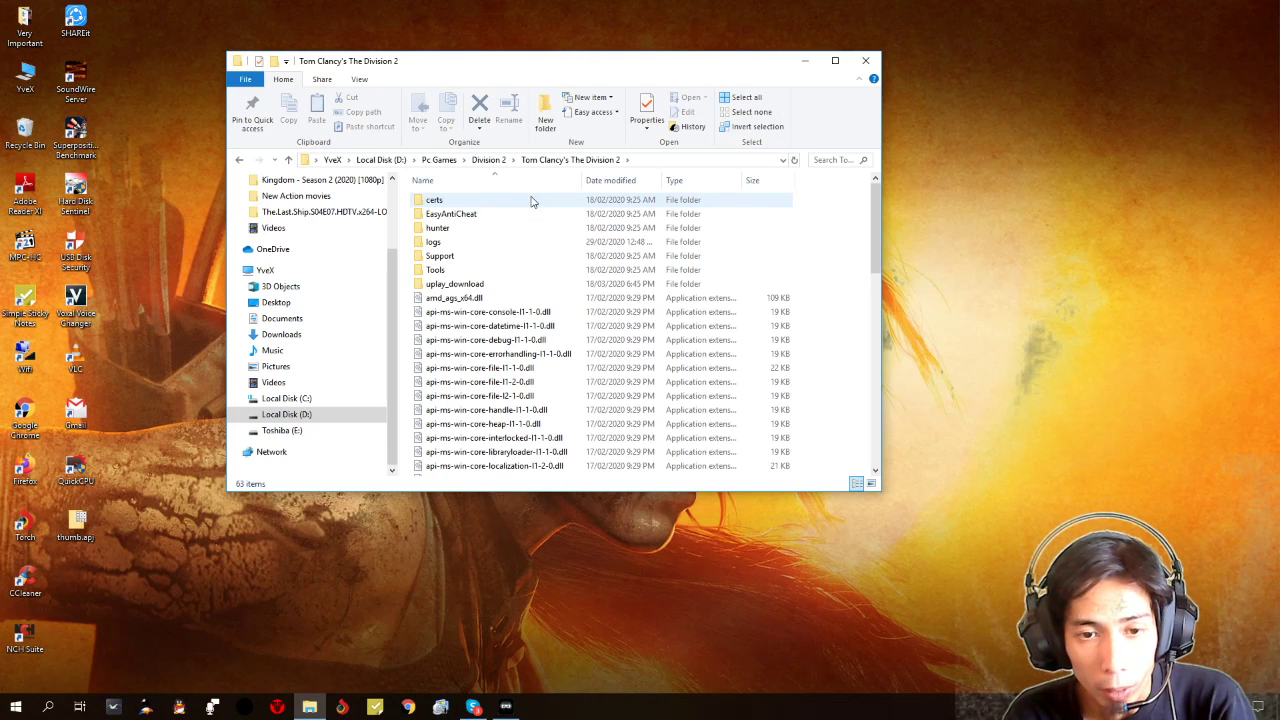
- Open the compatibility settings of EACLaunch.exe in the game folder and move the properties window clear of the screen's lower edge
scroll(540, 220, down, 14)
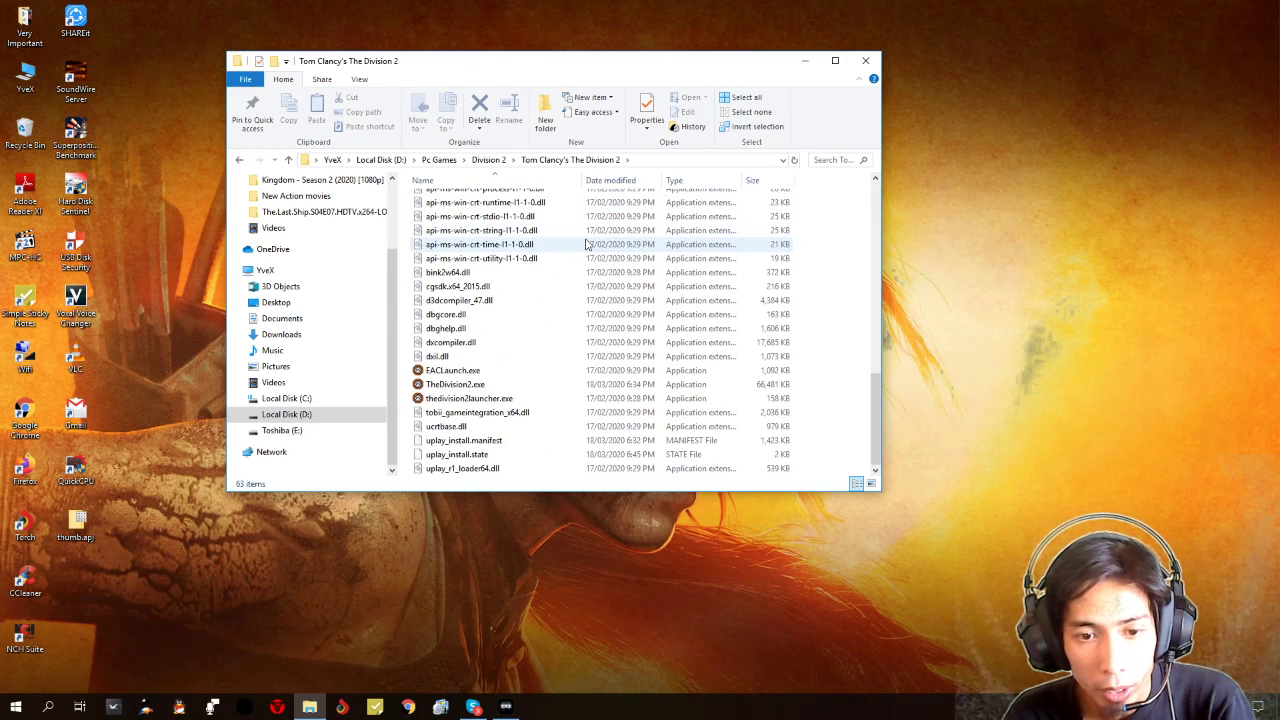
right_click(438, 370)
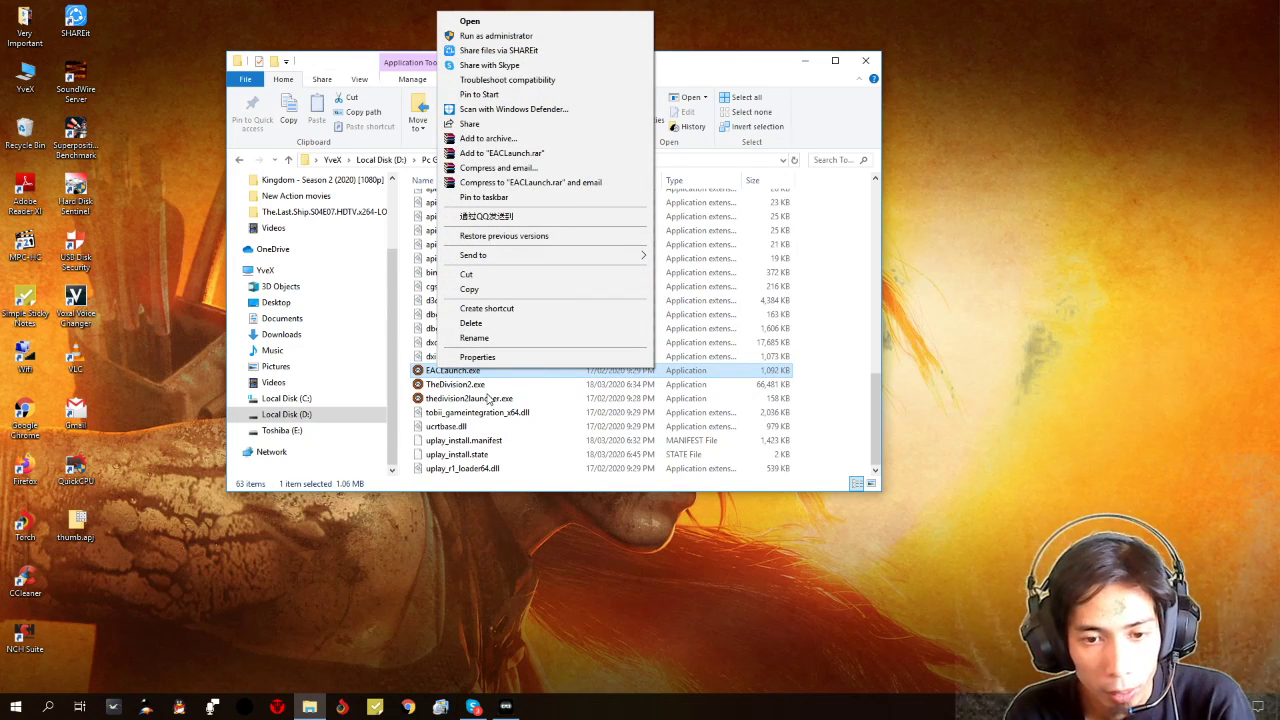
click(486, 389)
right_click(474, 372)
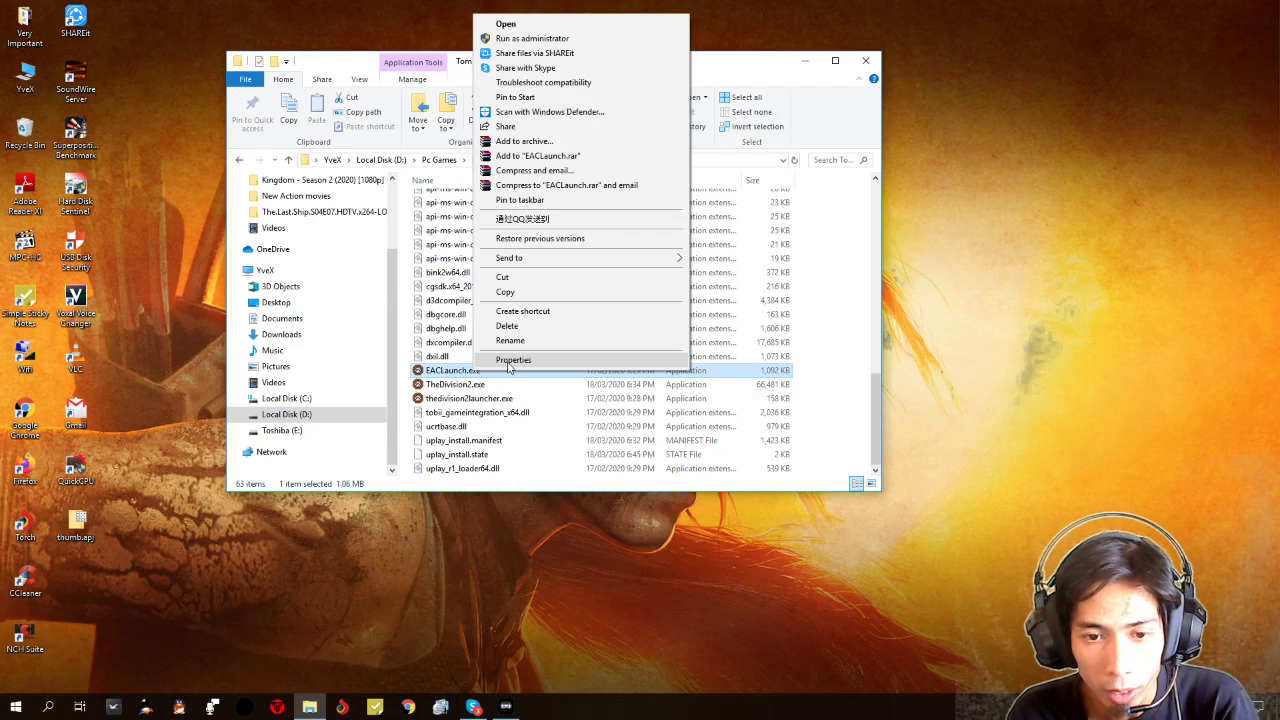
click(511, 361)
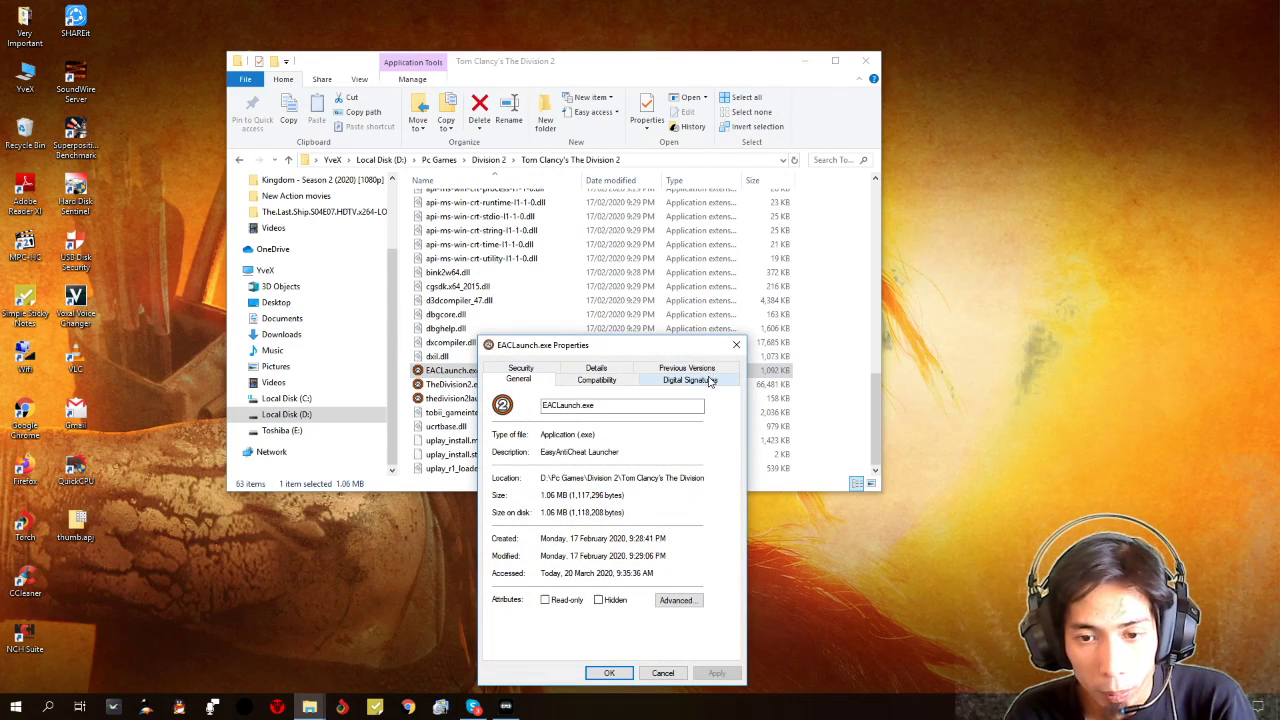
click(596, 381)
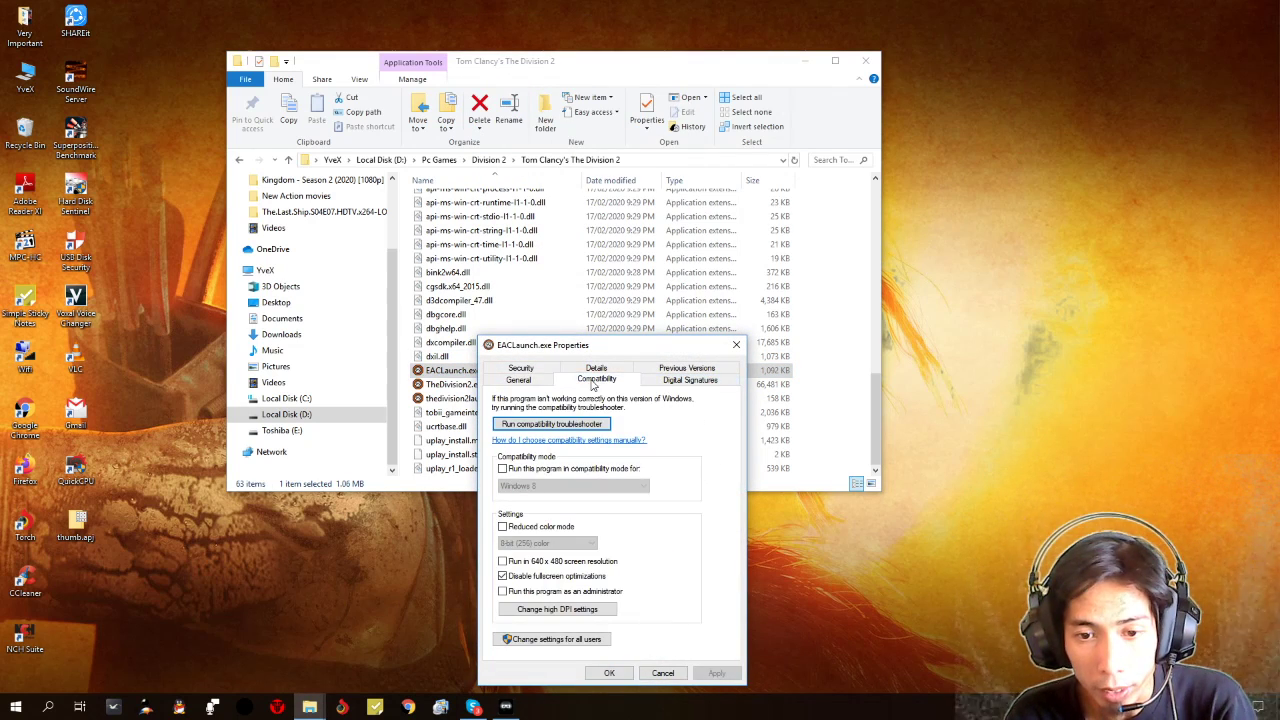
drag(638, 353, 667, 176)
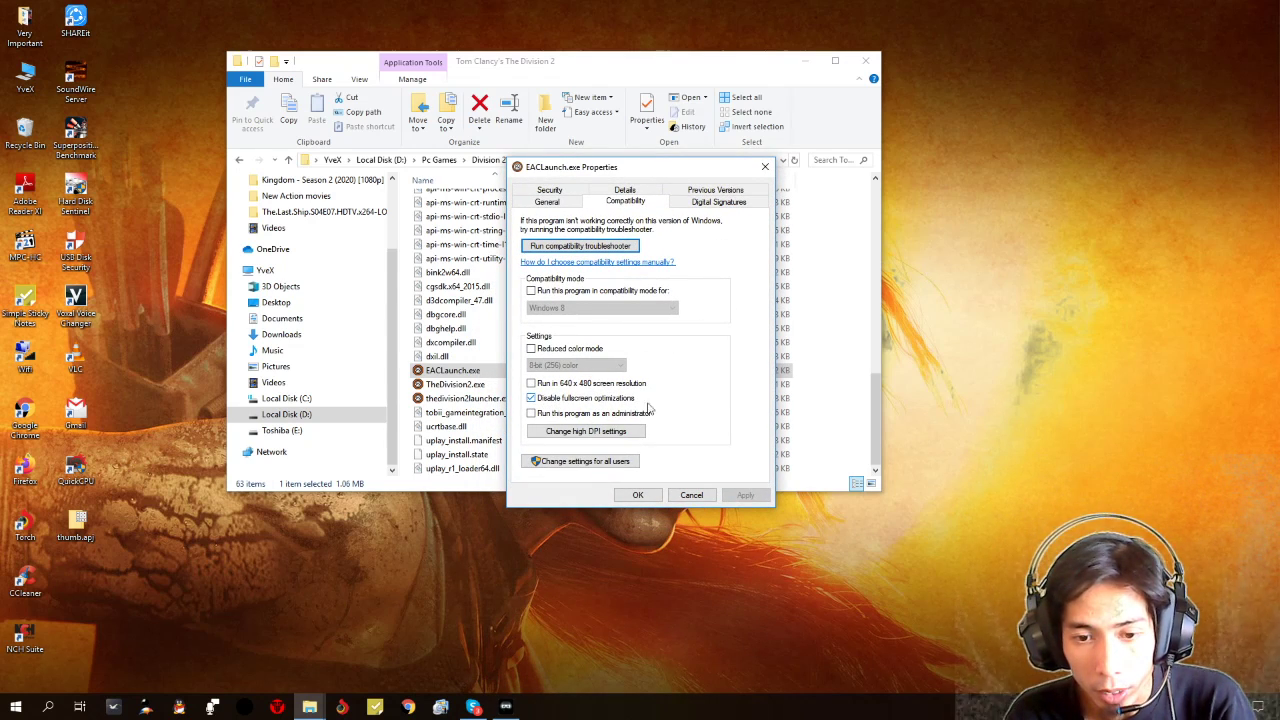
- Have EACLaunch.exe override high DPI scaling behavior with scaling performed by Application, and confirm its properties
click(637, 432)
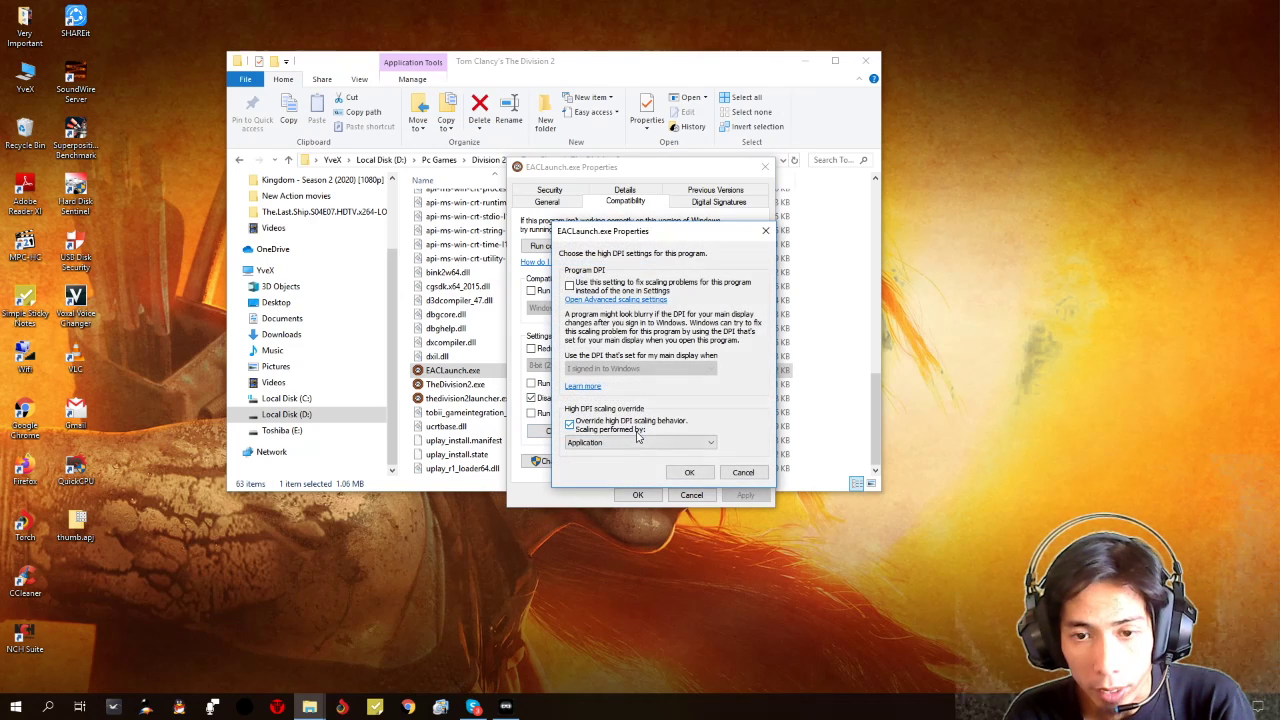
click(574, 426)
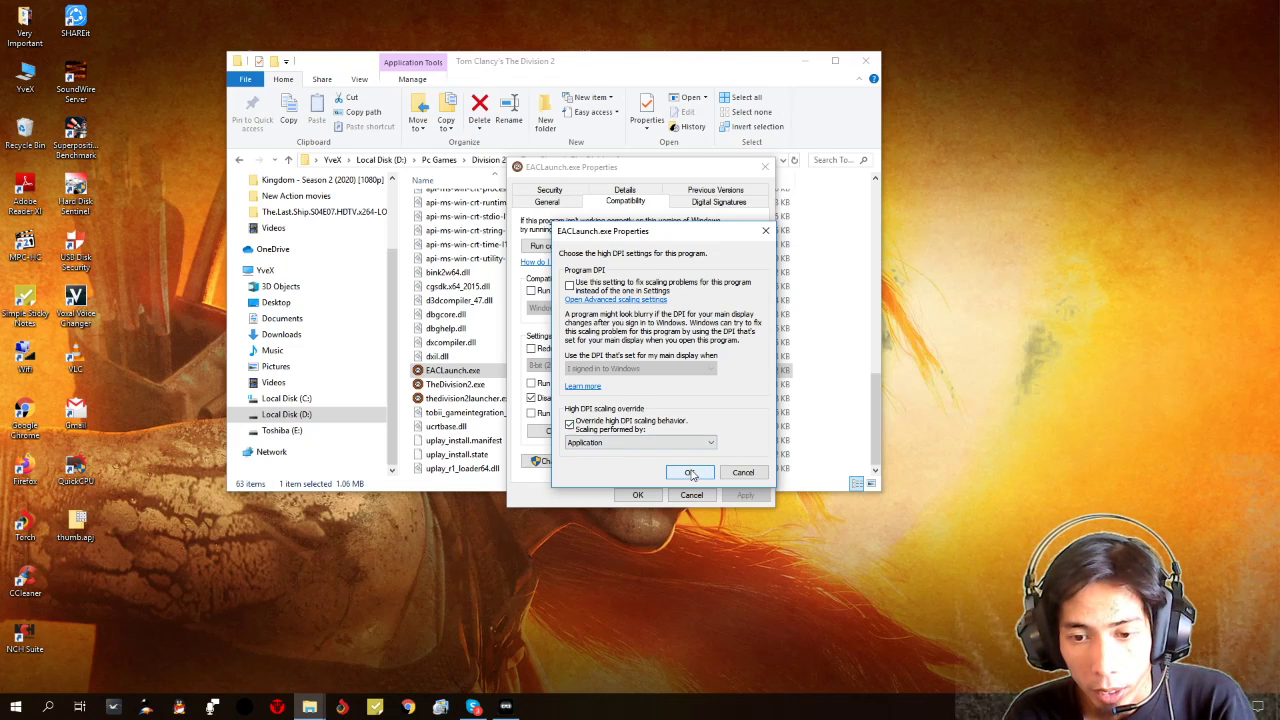
click(605, 447)
click(645, 447)
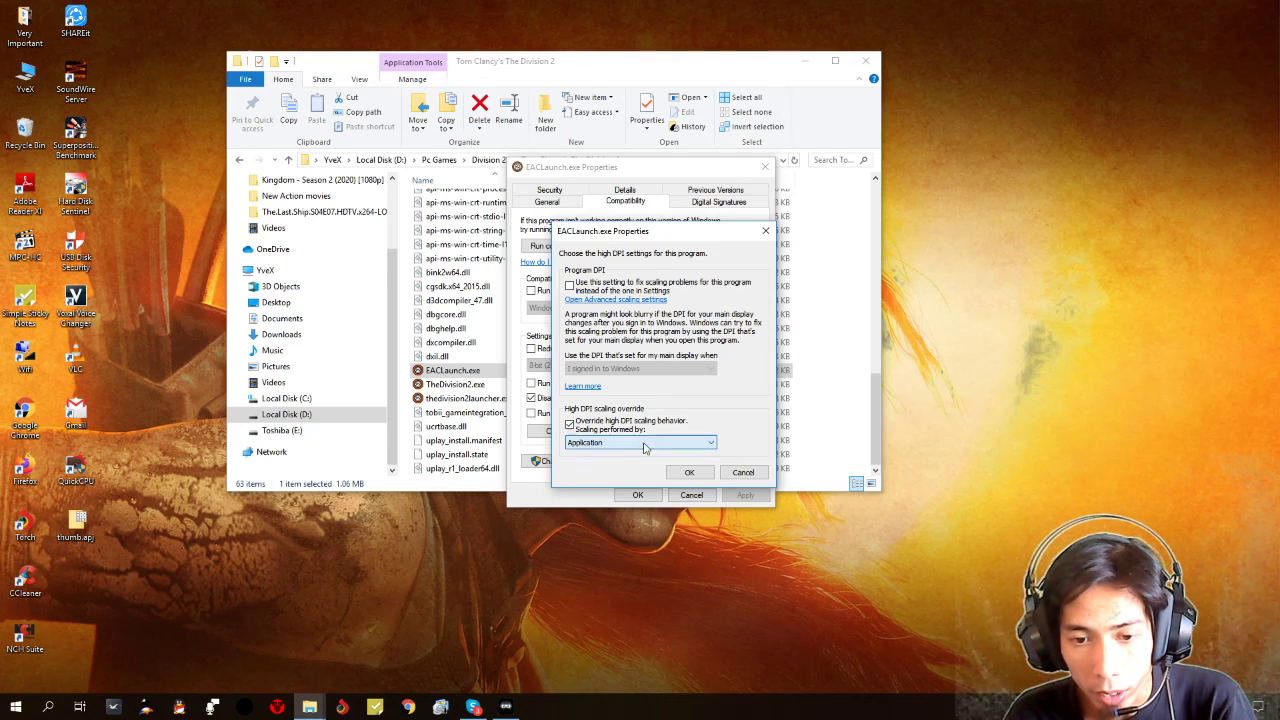
click(684, 474)
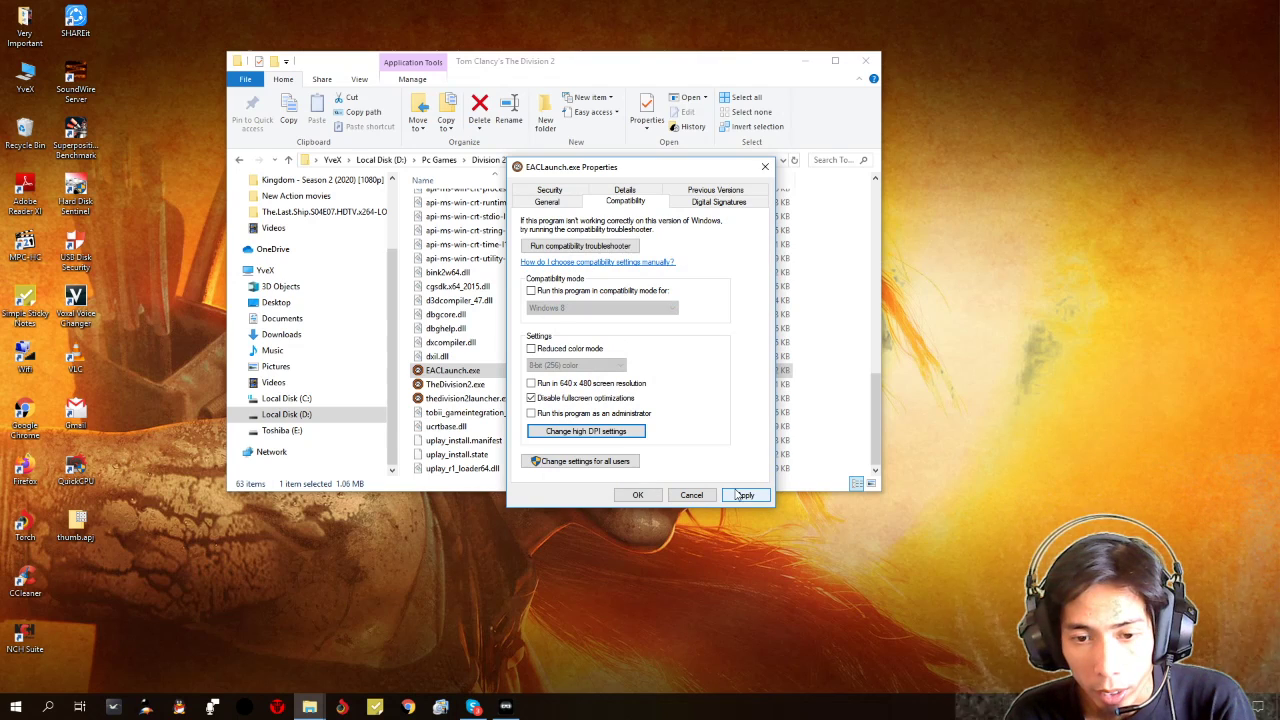
click(745, 494)
click(636, 490)
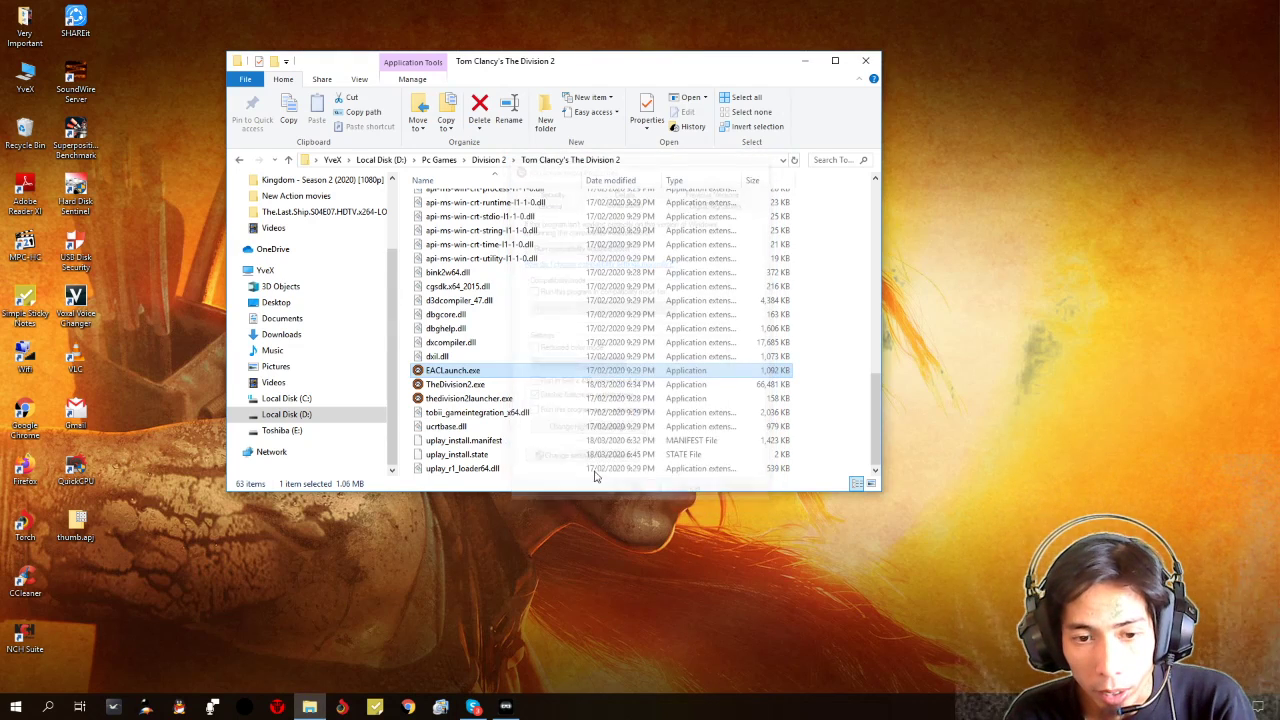
- Recheck the fullscreen optimization and high DPI scaling override settings of EACLaunch.exe, then close its properties
click(466, 384)
click(466, 398)
right_click(455, 372)
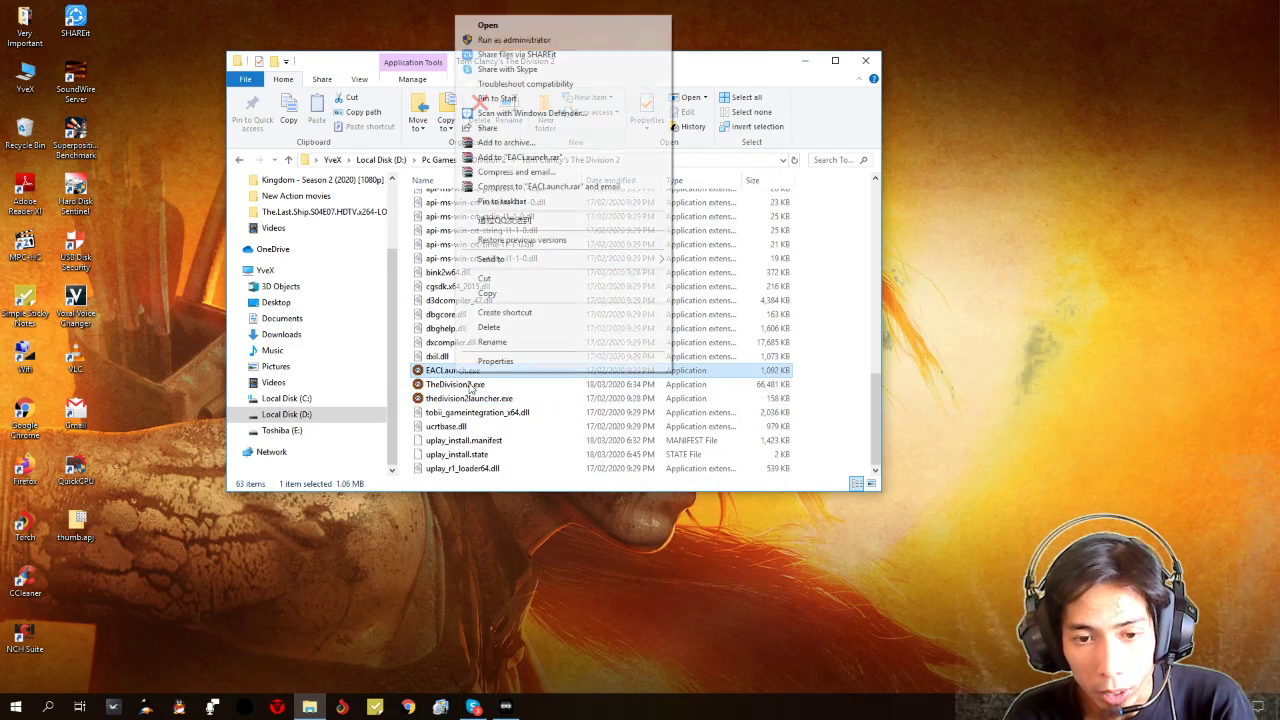
click(528, 370)
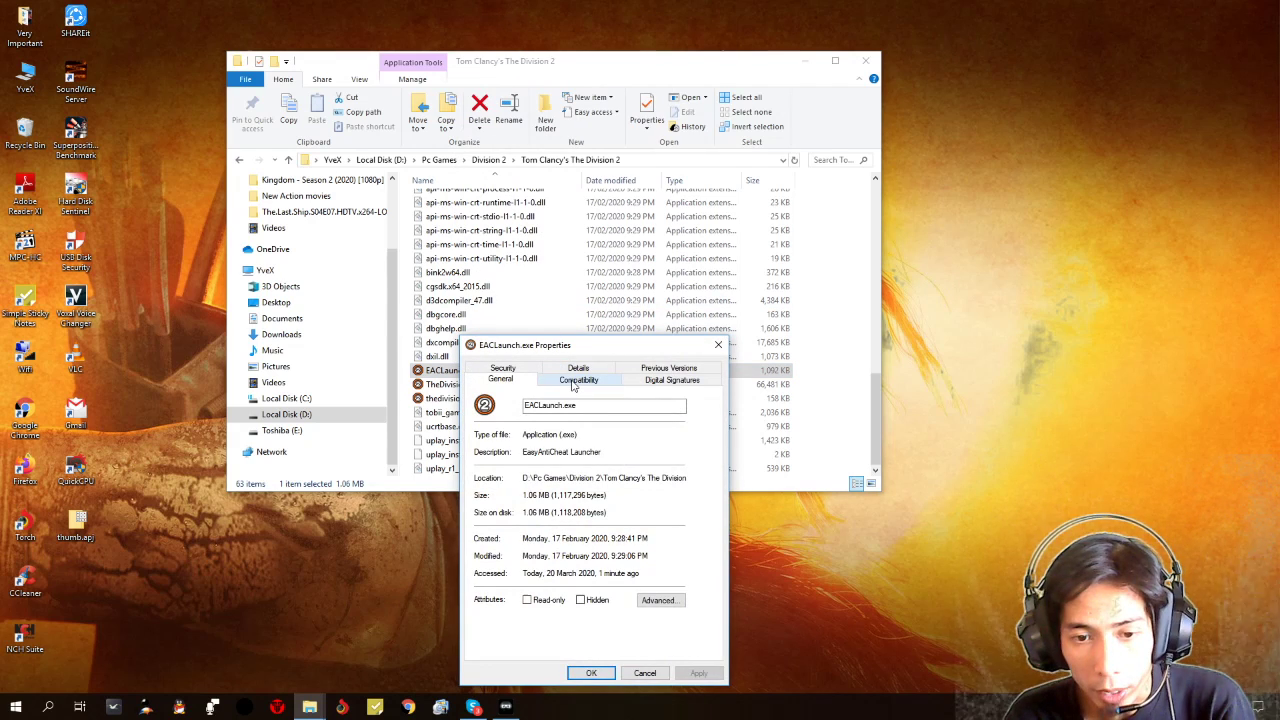
click(574, 384)
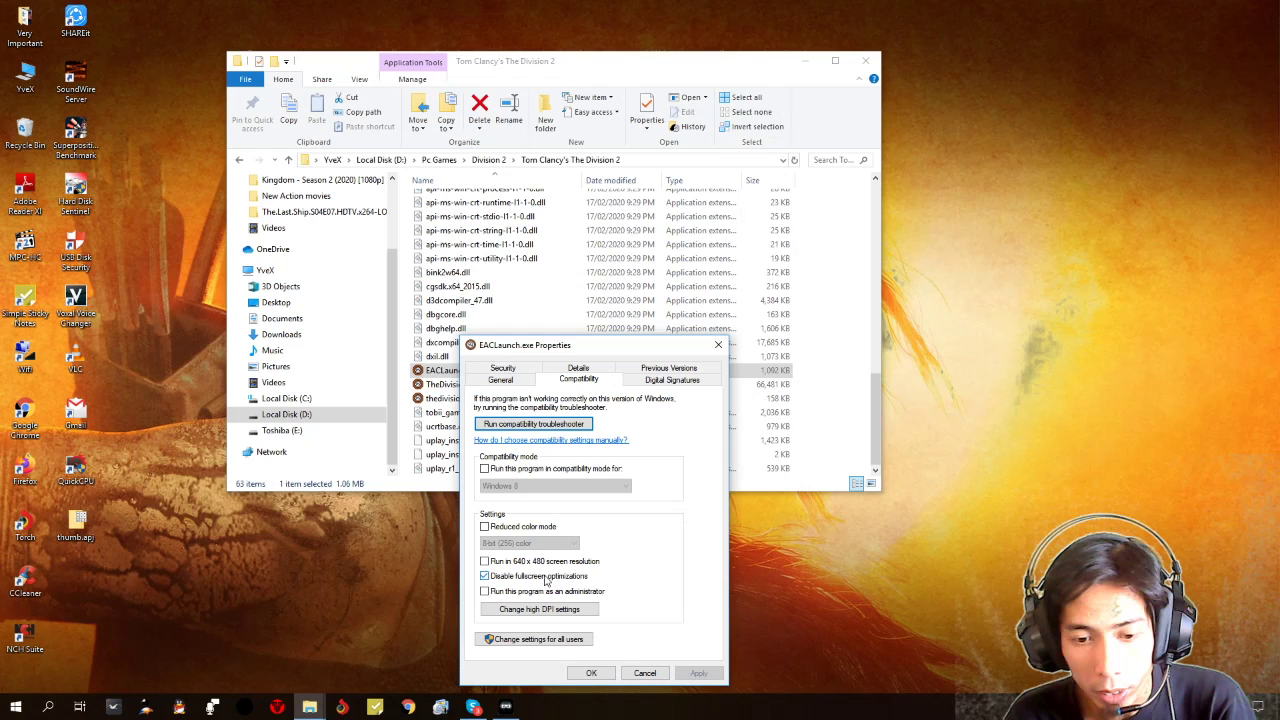
click(575, 609)
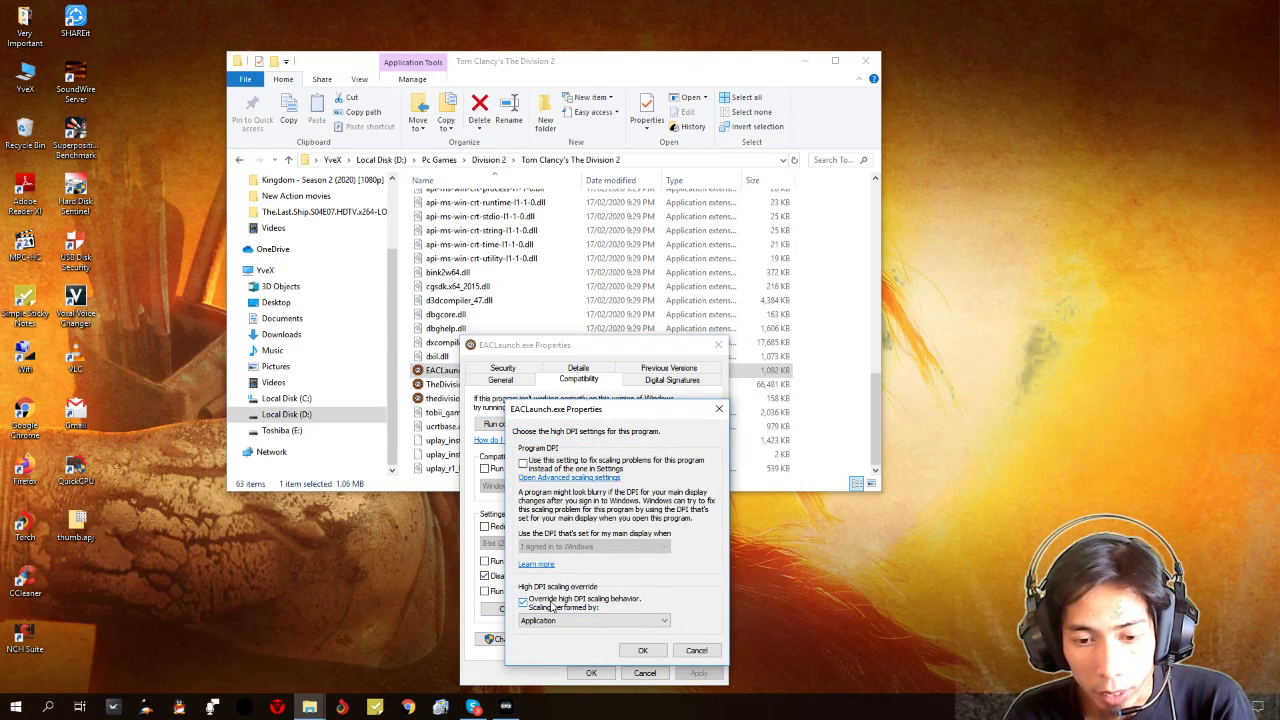
click(645, 621)
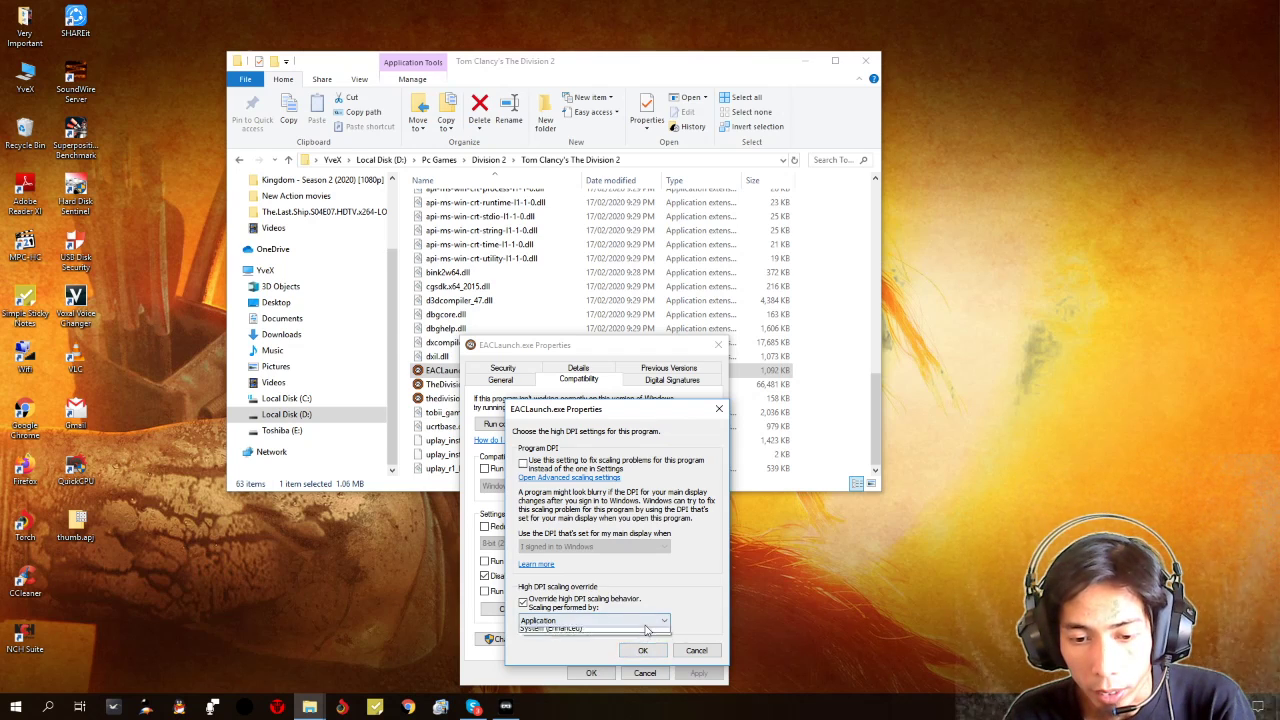
click(650, 633)
click(653, 648)
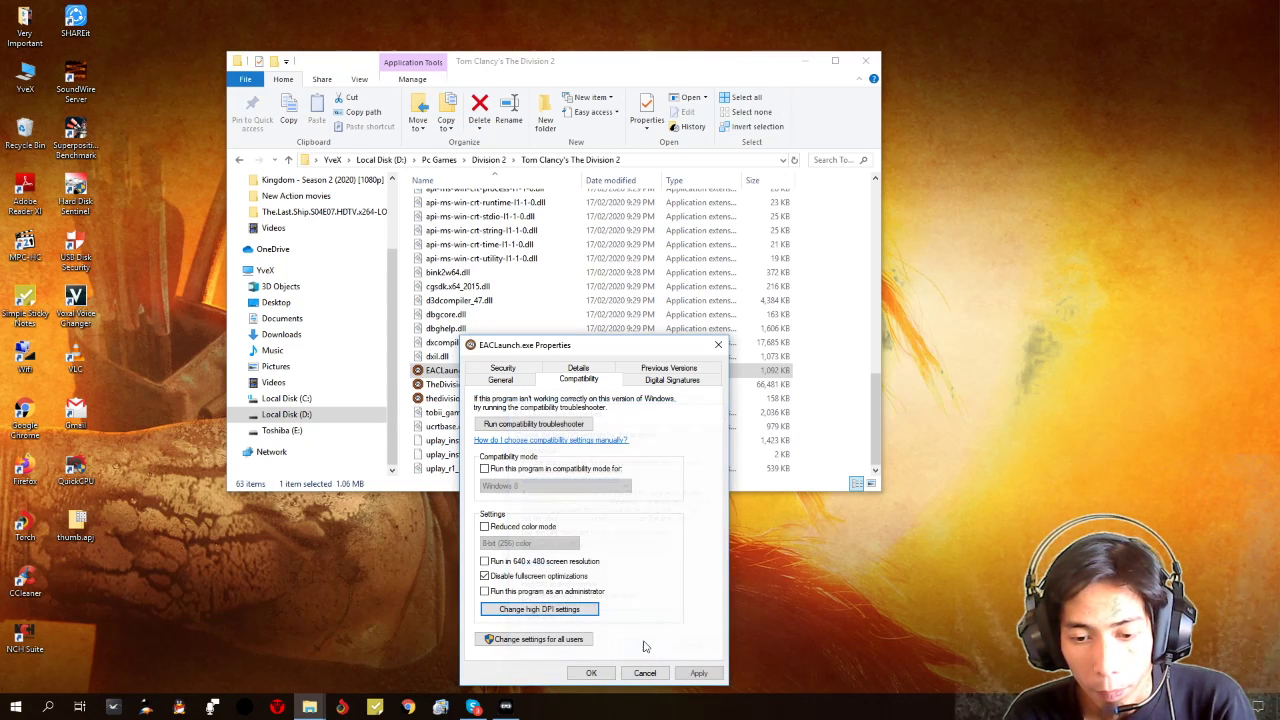
click(592, 673)
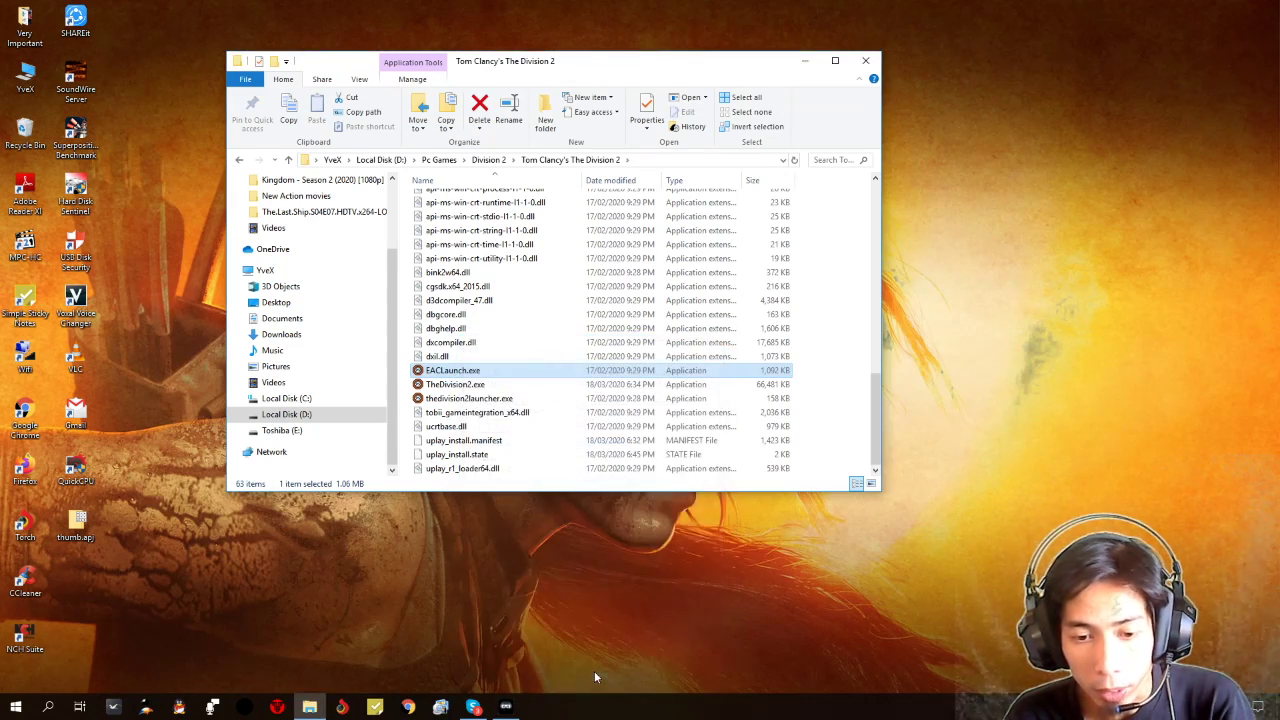
- Close the game's folder window and refresh the desktop
click(868, 61)
right_click(656, 204)
click(737, 241)
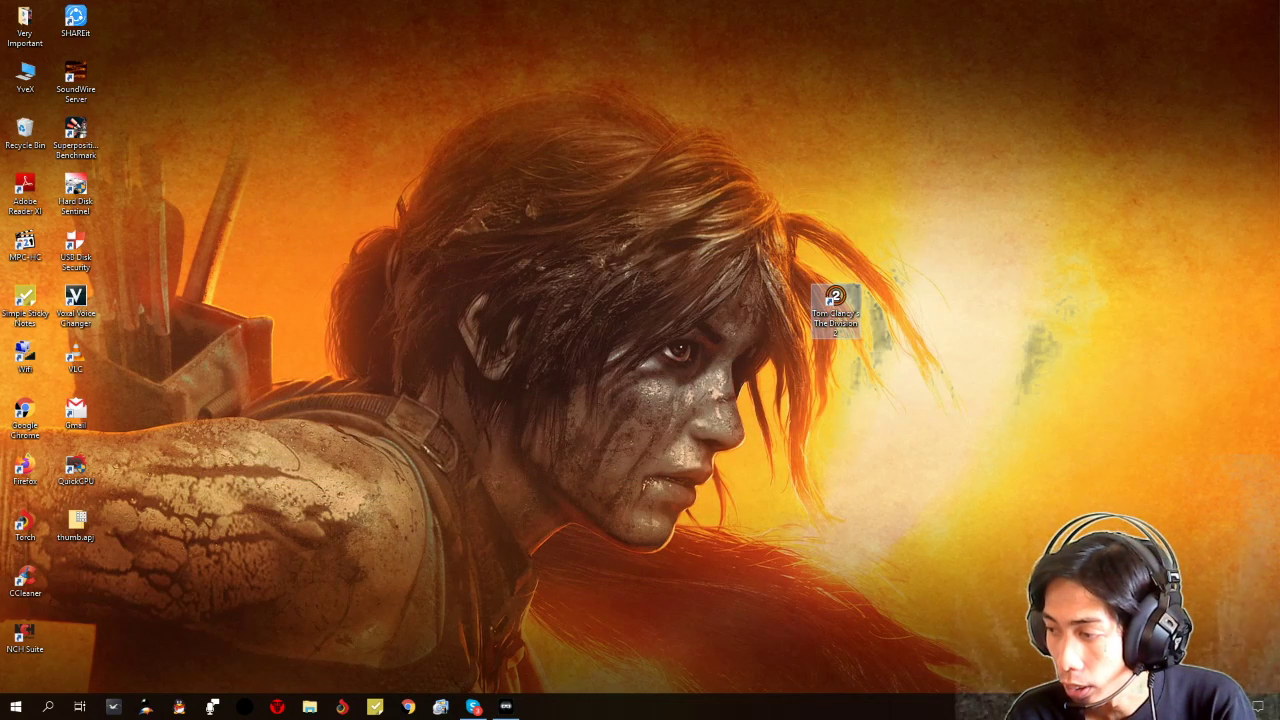
right_click(689, 401)
click(725, 441)
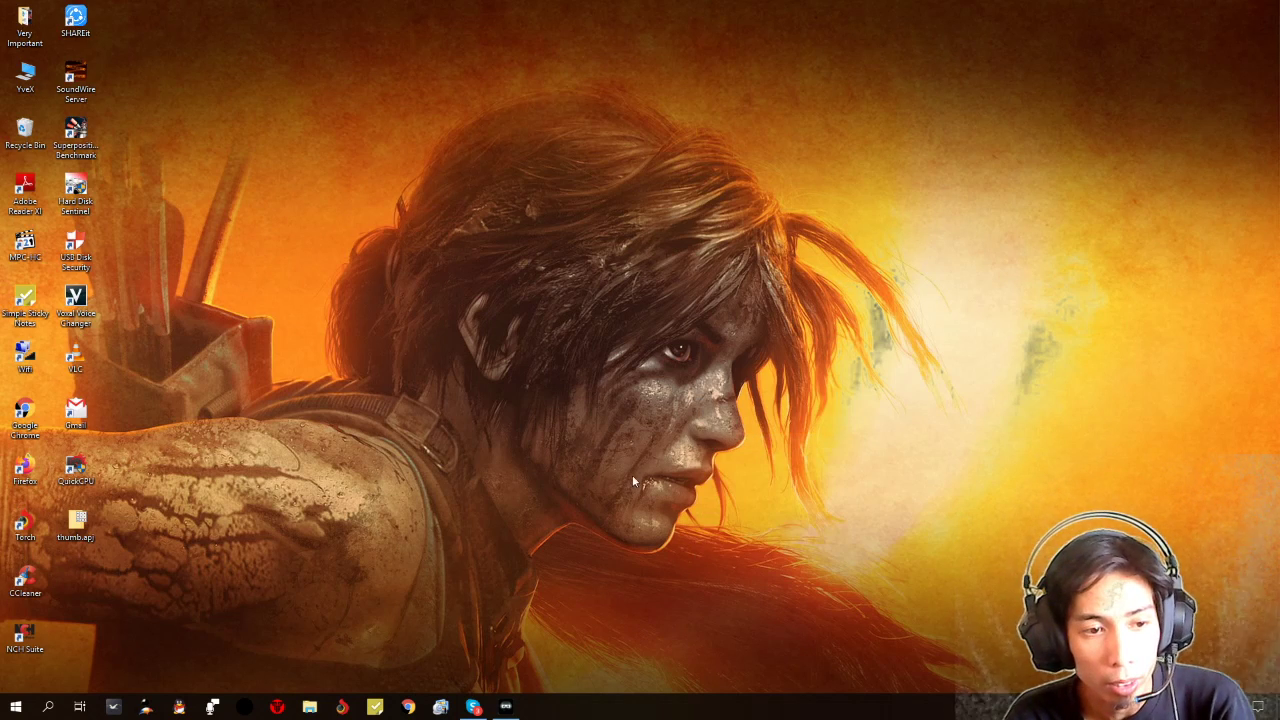
drag(374, 658, 2, 200)
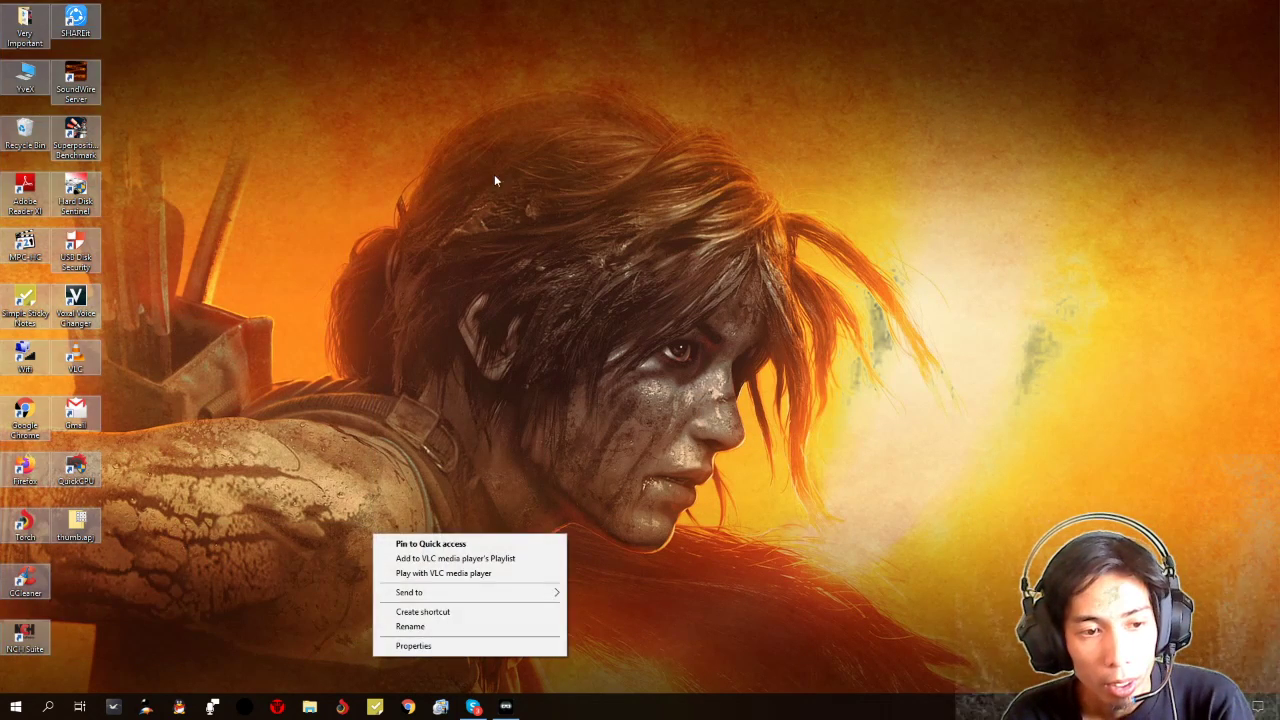
right_click(543, 190)
click(646, 220)
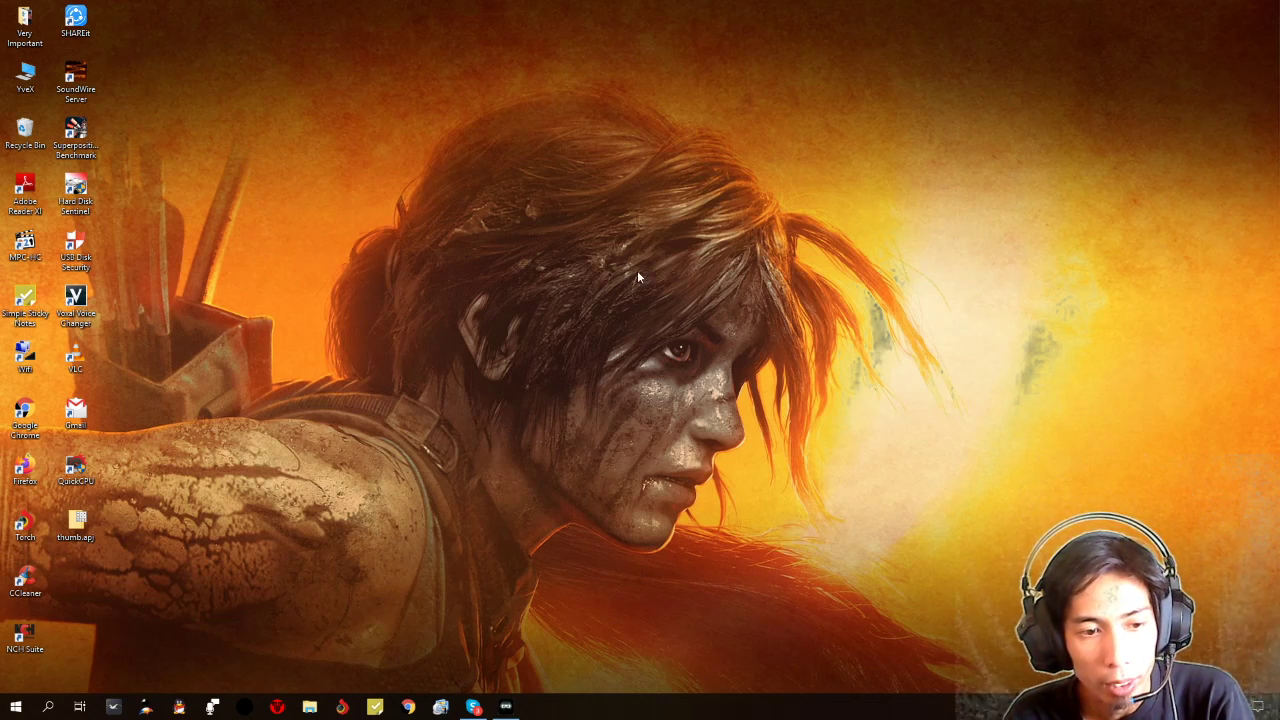
right_click(594, 247)
click(729, 287)
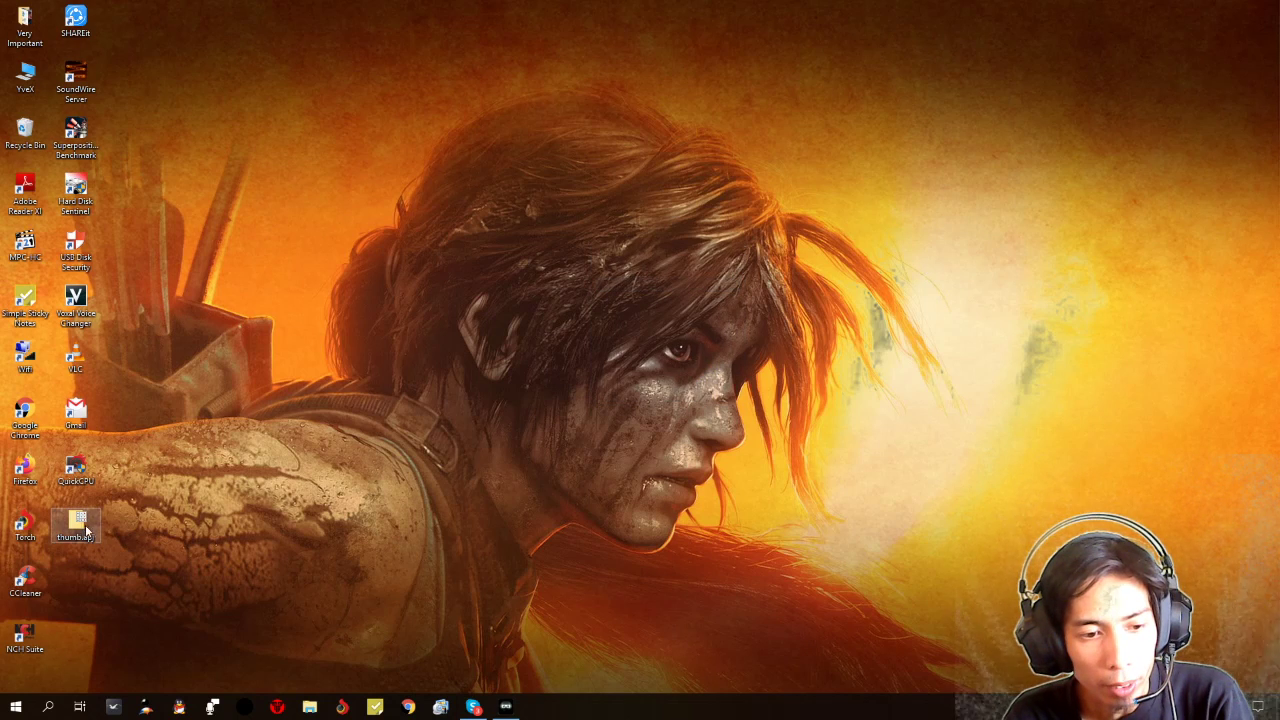
- Move the thumb.apj file from the desktop to the Recycle Bin and refresh the desktop
drag(86, 530, 25, 130)
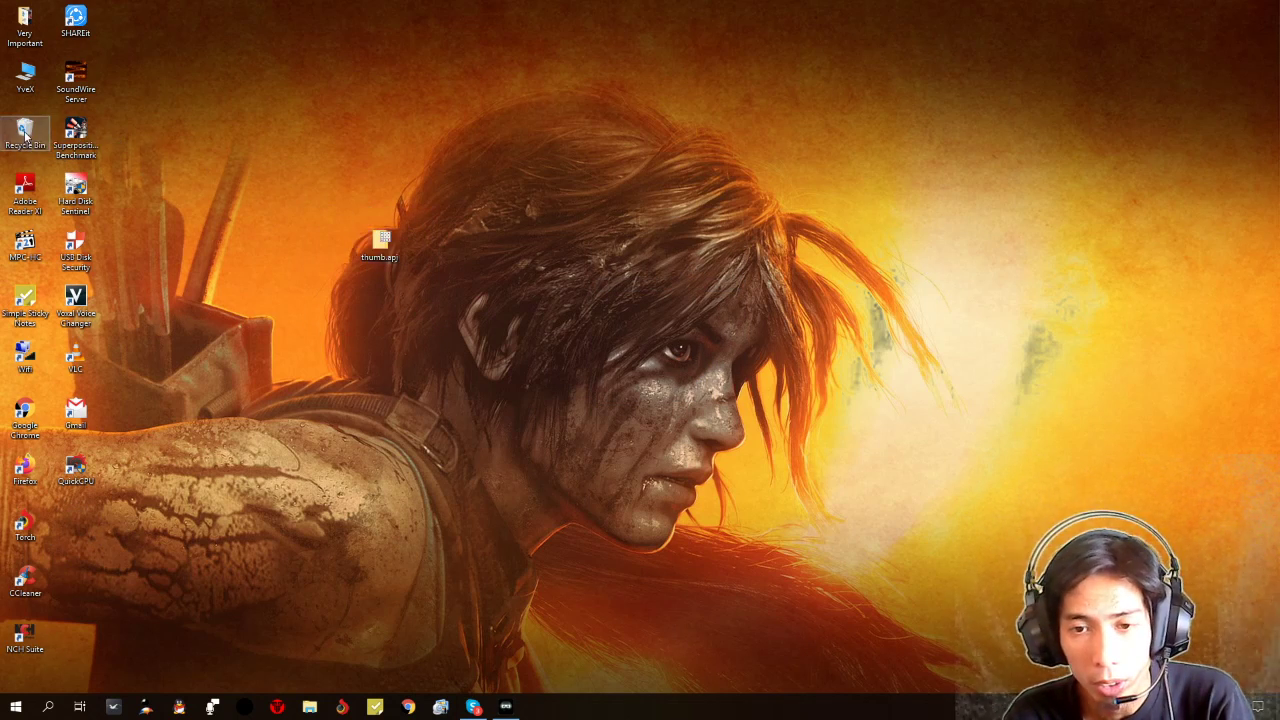
right_click(652, 162)
click(692, 201)
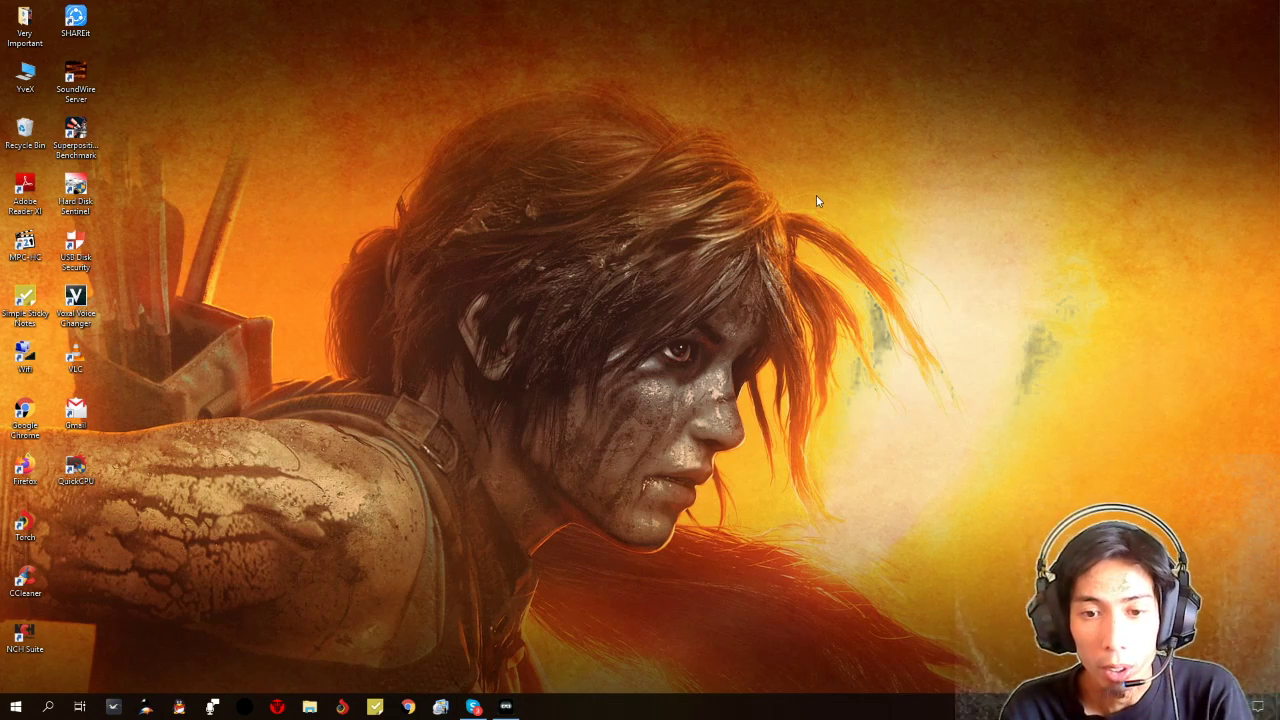
right_click(857, 211)
click(890, 255)
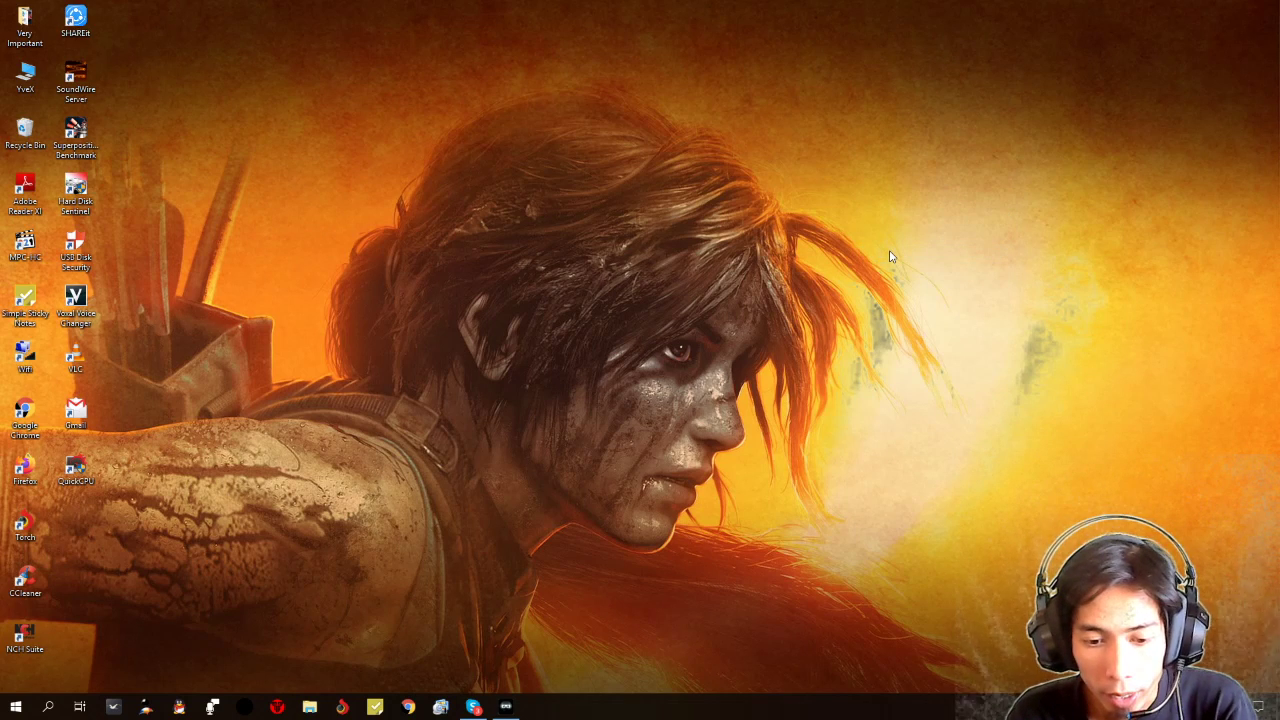